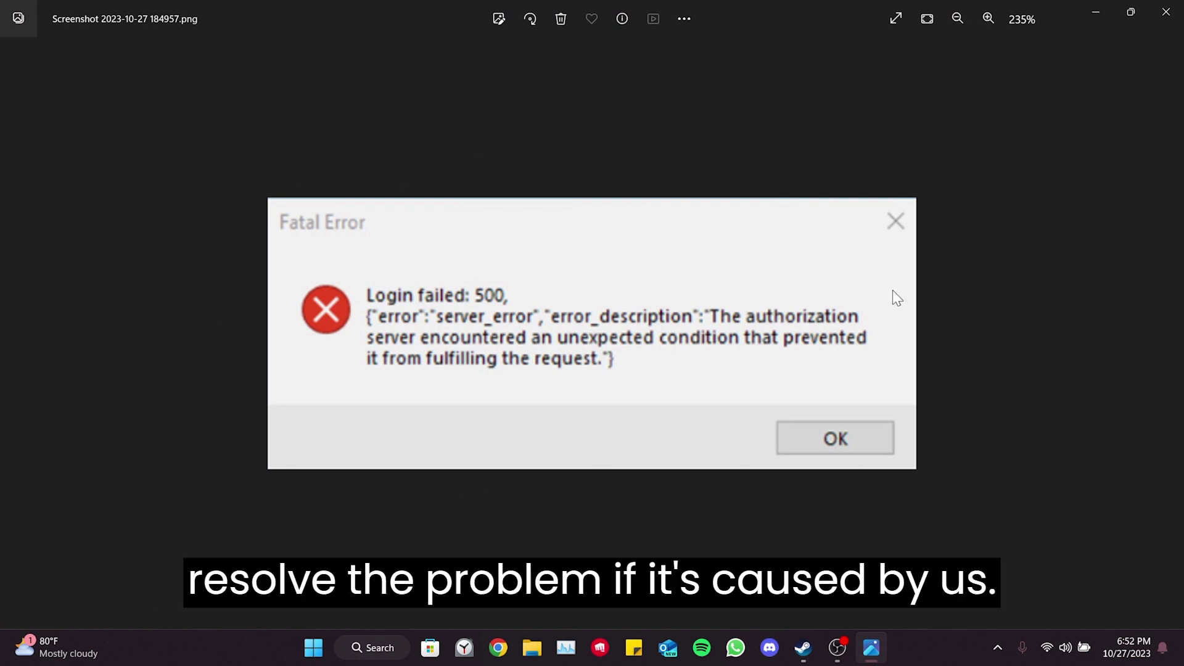
# Step: Close the Photos window showing the 'Login failed: 500' error screenshot
pyautogui.click(1168, 16)
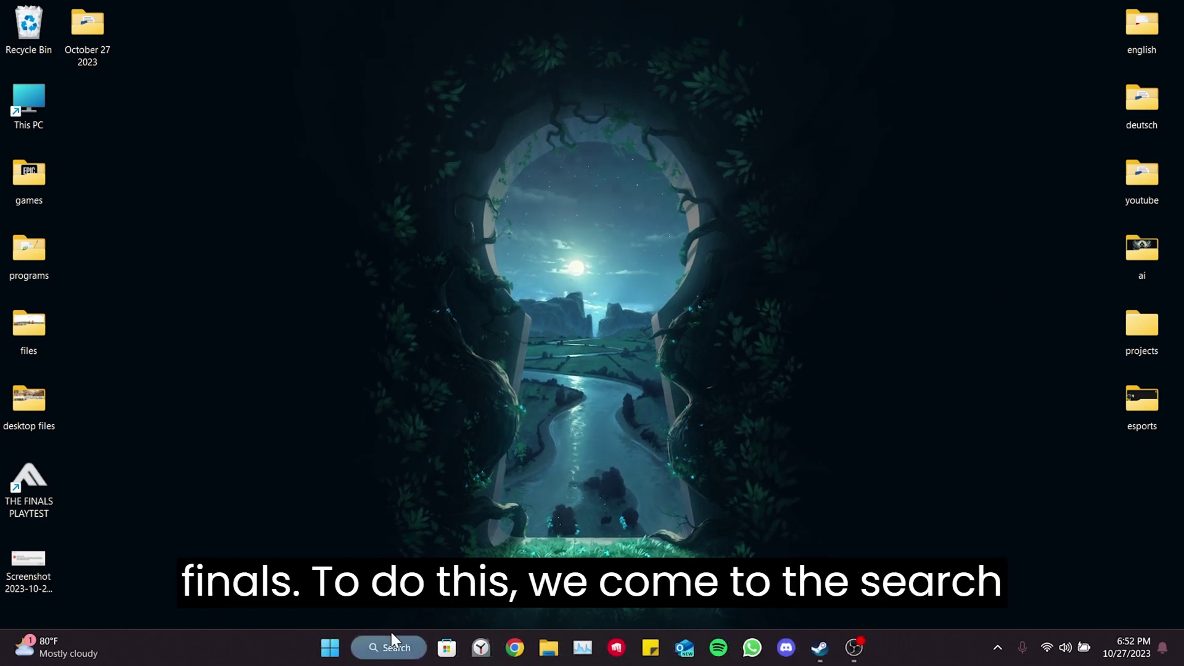
# Step: Open Control Panel's Windows Defender Firewall turn-on-or-off page under System and Security
pyautogui.click(390, 646)
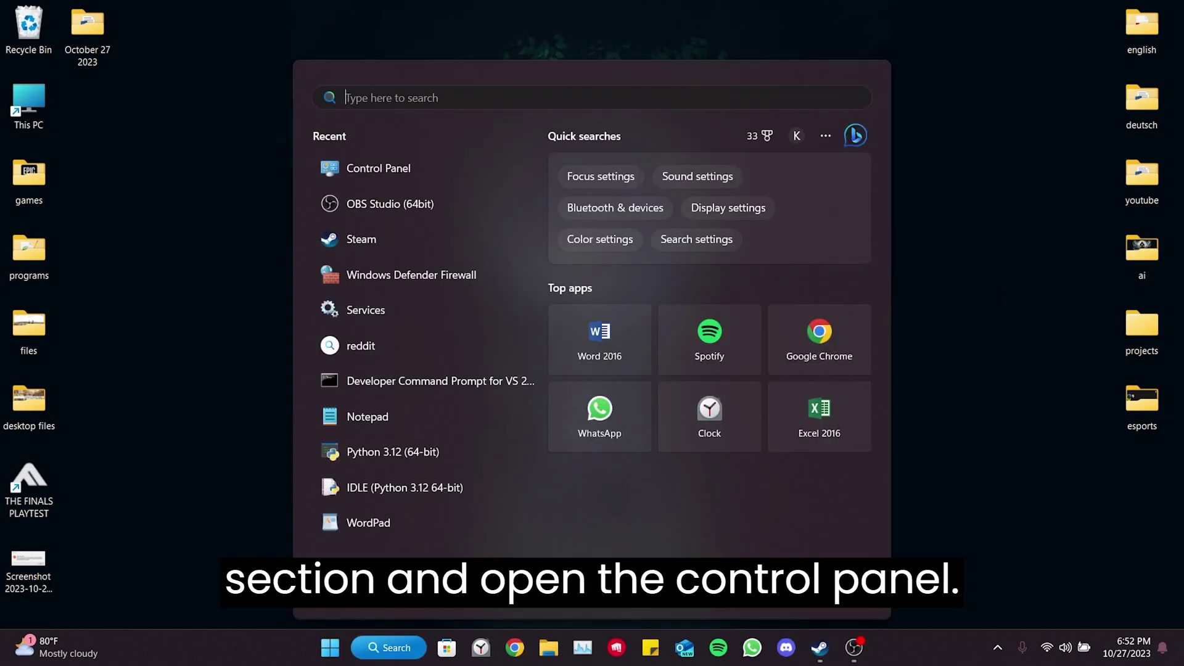
pyautogui.write('control panel')
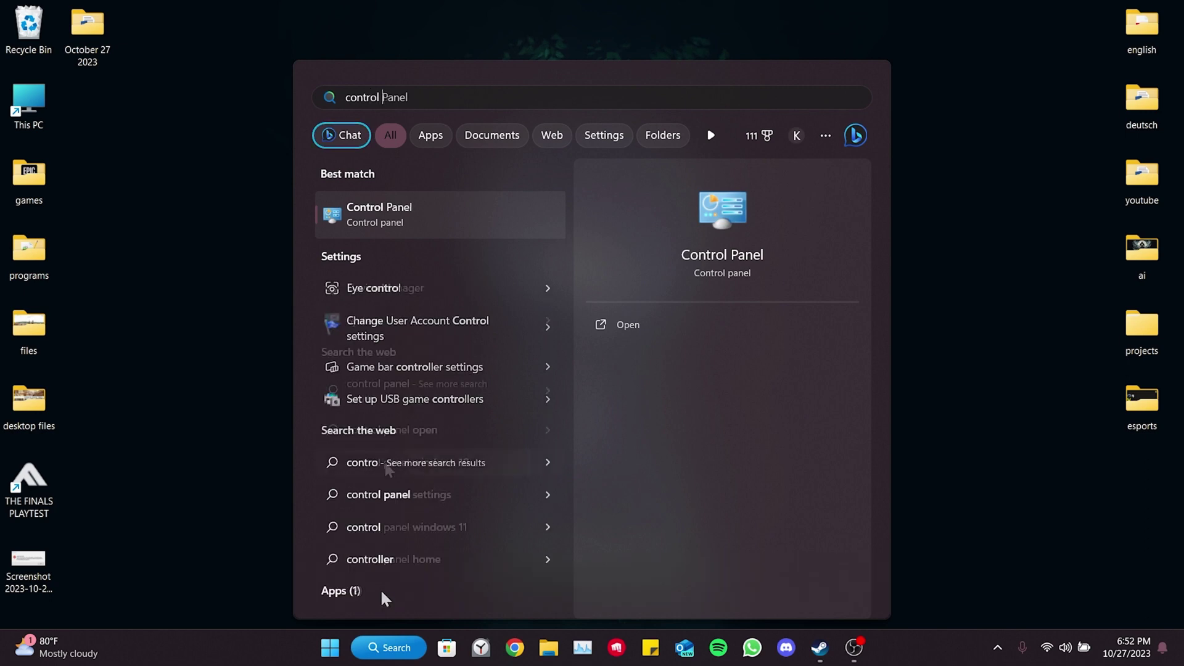
pyautogui.click(421, 231)
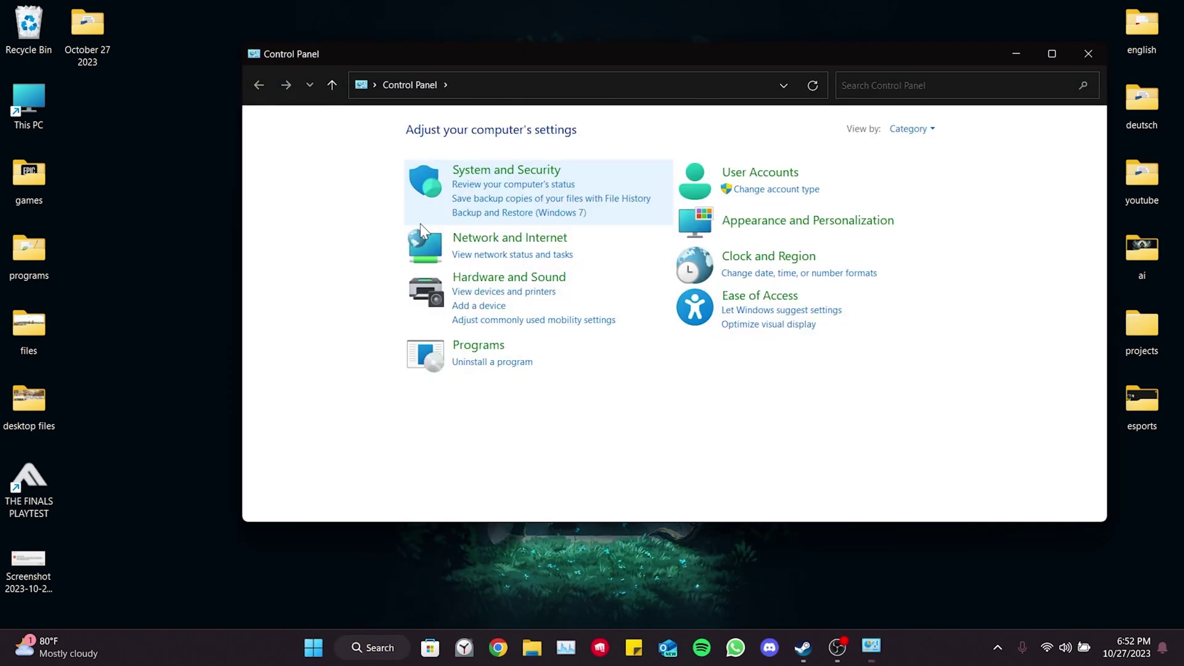
pyautogui.click(501, 171)
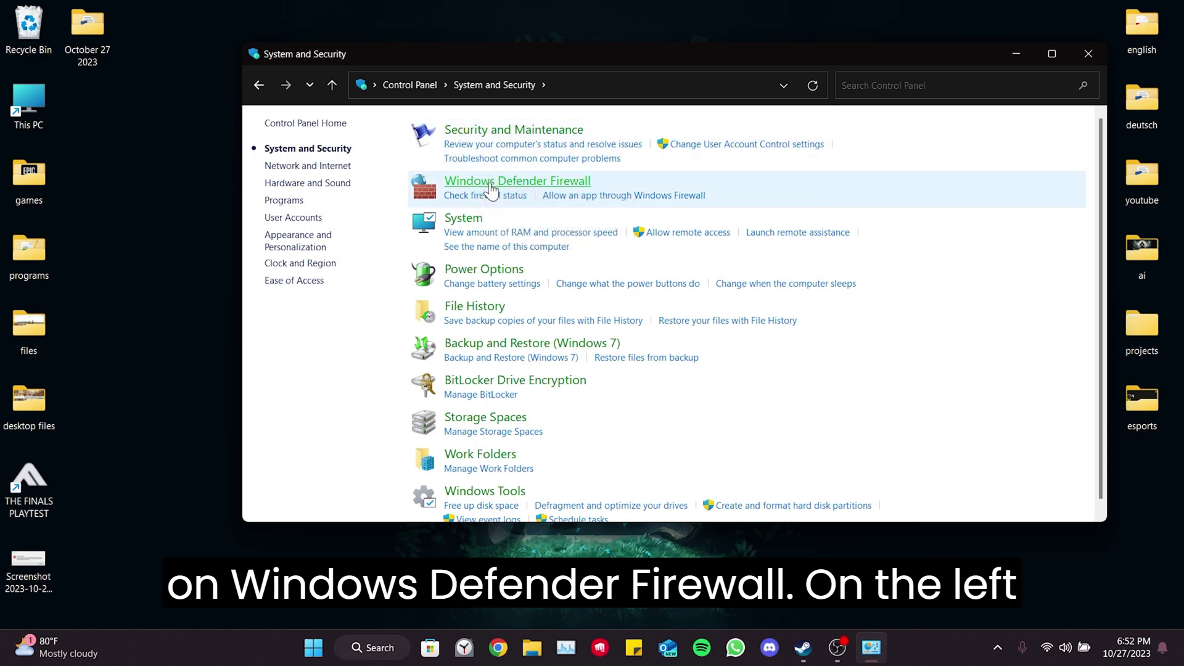
pyautogui.click(492, 188)
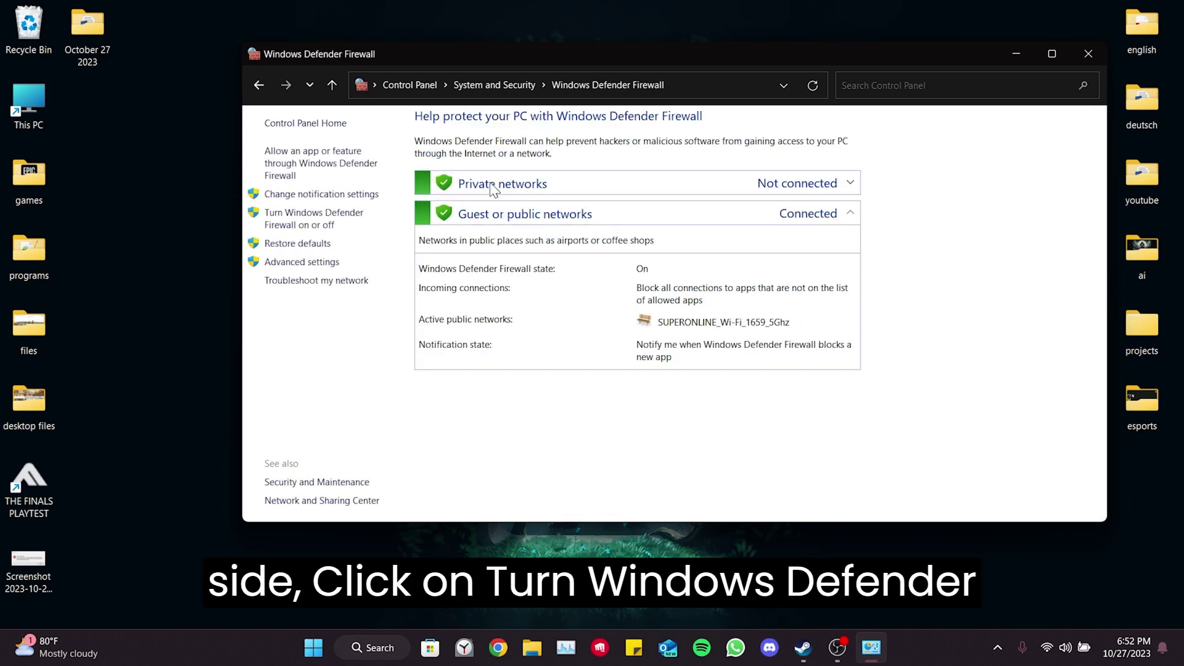
pyautogui.click(306, 221)
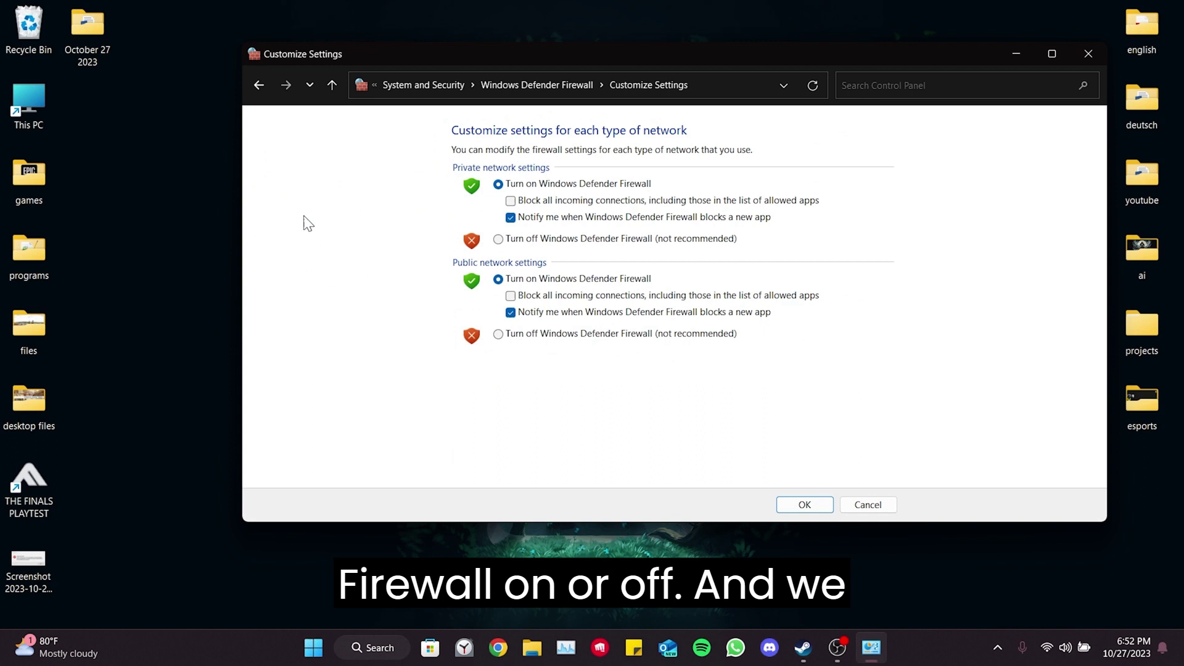
# Step: Turn off the firewall for private and public networks, then bring up THE FINALS PLAYTEST in Steam
pyautogui.click(497, 240)
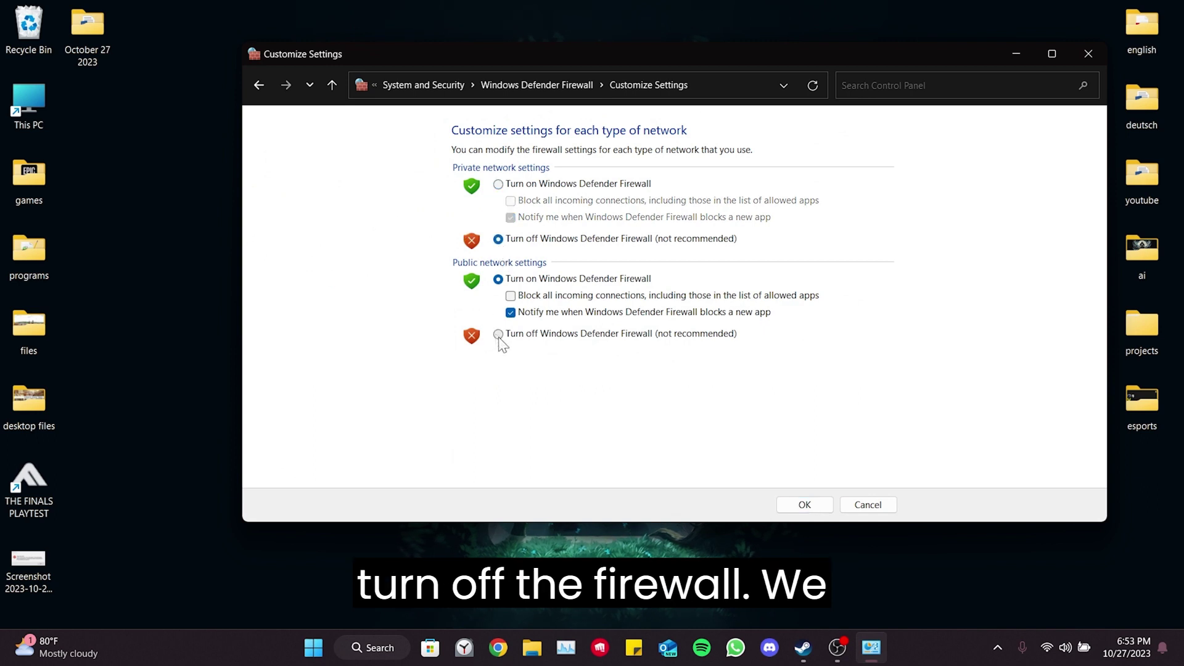
pyautogui.click(498, 335)
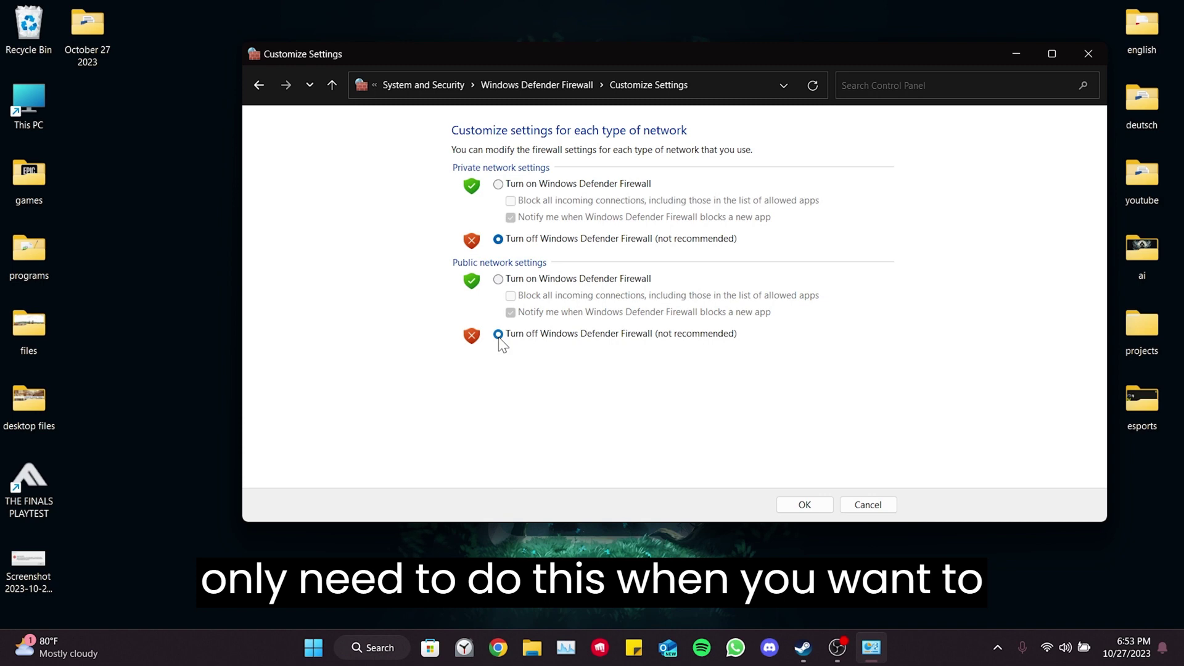
pyautogui.click(780, 502)
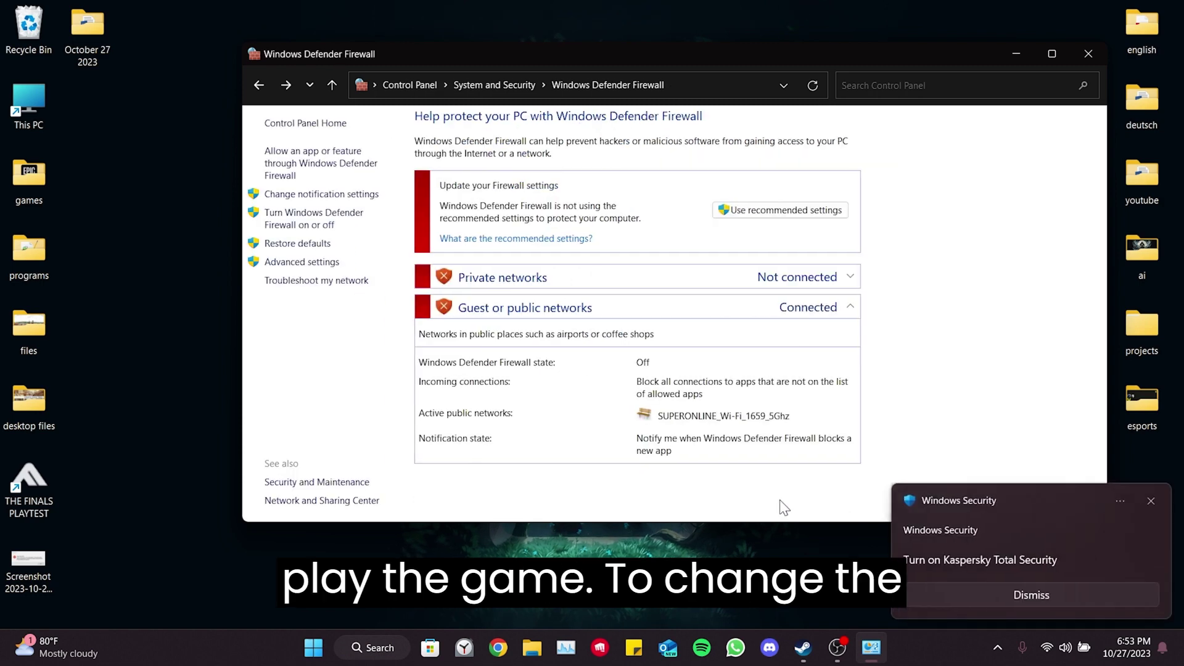
pyautogui.click(1085, 61)
pyautogui.click(820, 649)
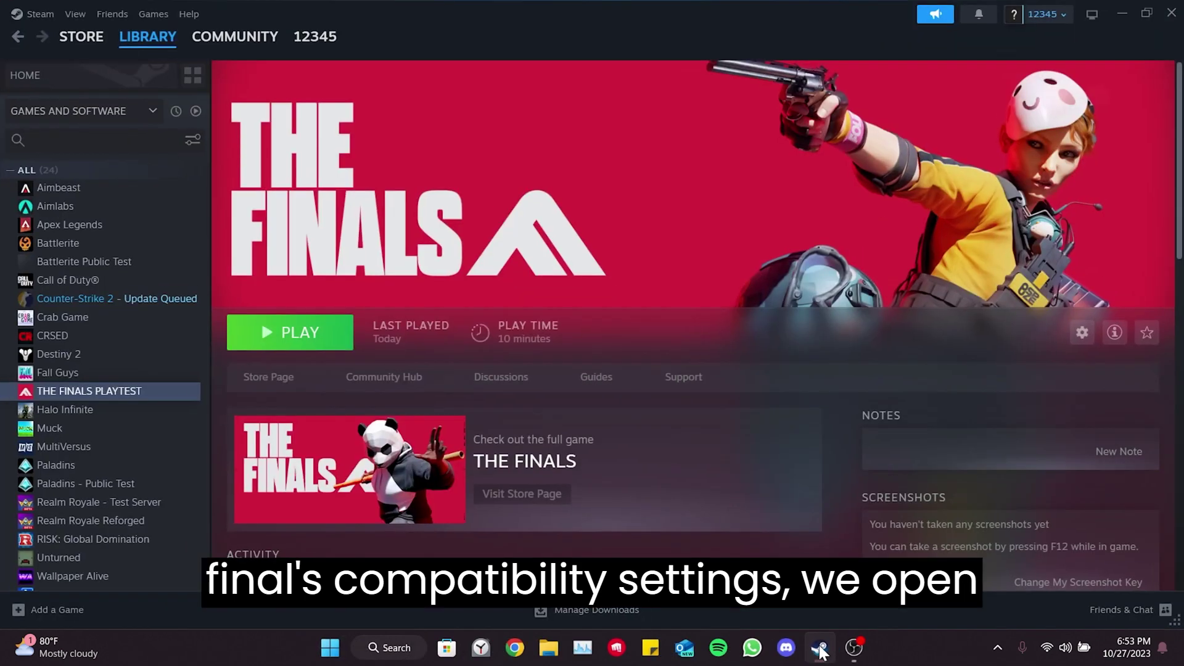
pyautogui.rightClick(68, 395)
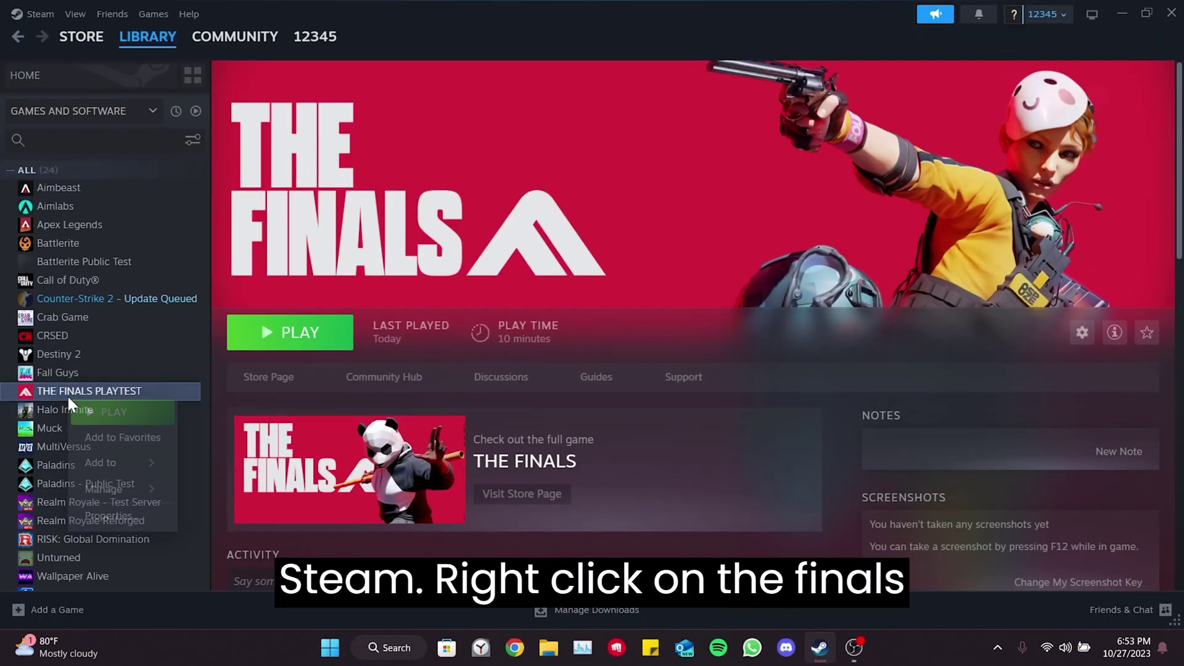
# Step: Browse the game's local files and apply Windows 8 compatibility mode with fullscreen optimizations disabled to Discovery.exe
pyautogui.moveTo(93, 493)
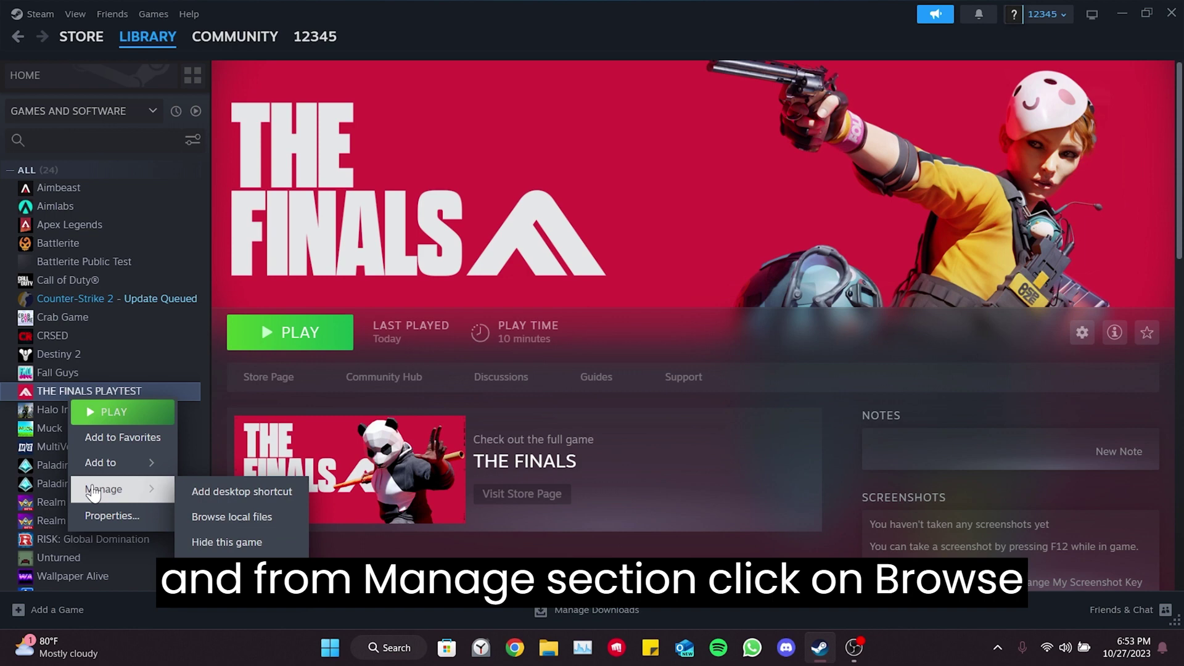
pyautogui.click(231, 517)
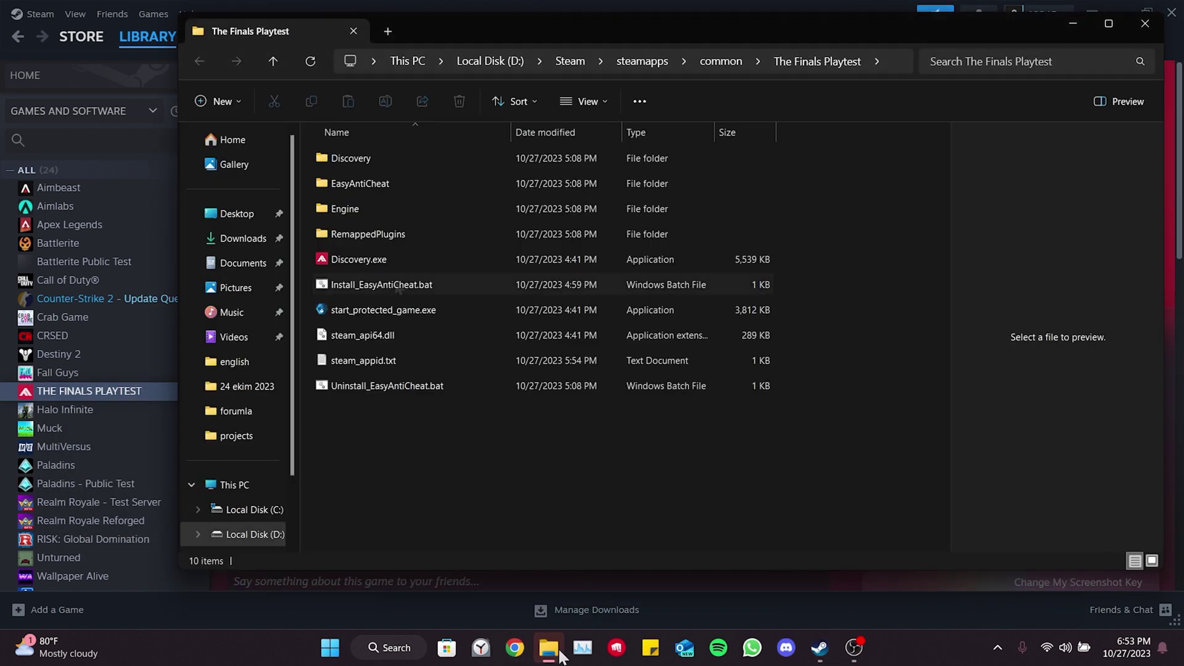
pyautogui.rightClick(398, 257)
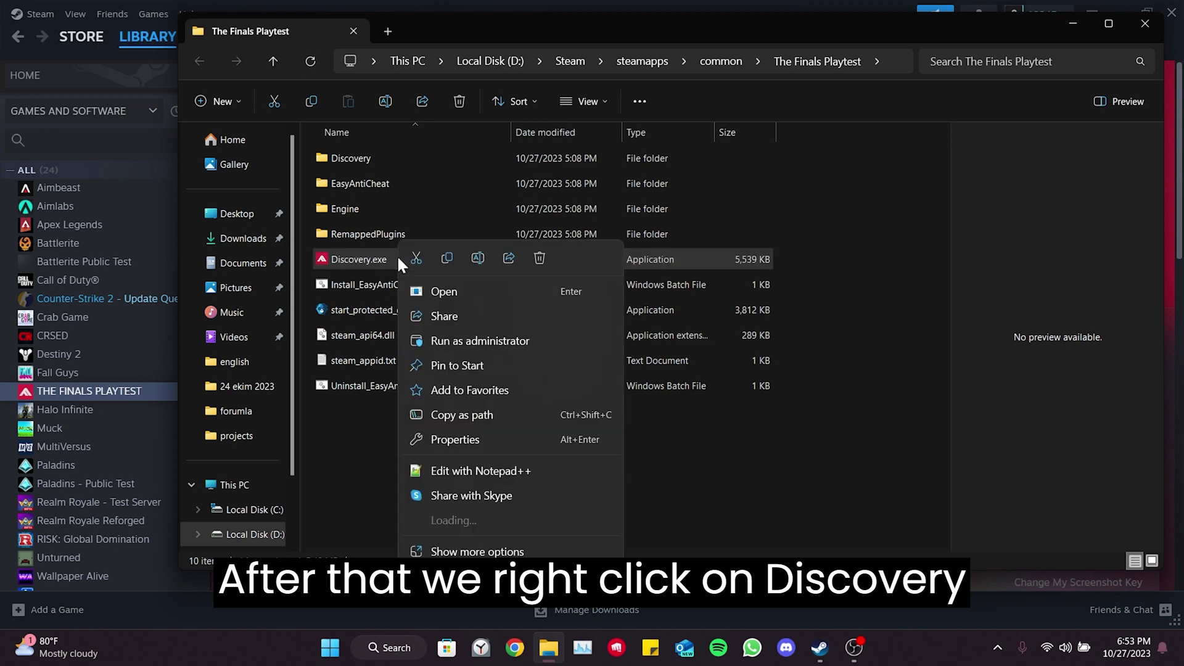
pyautogui.click(466, 441)
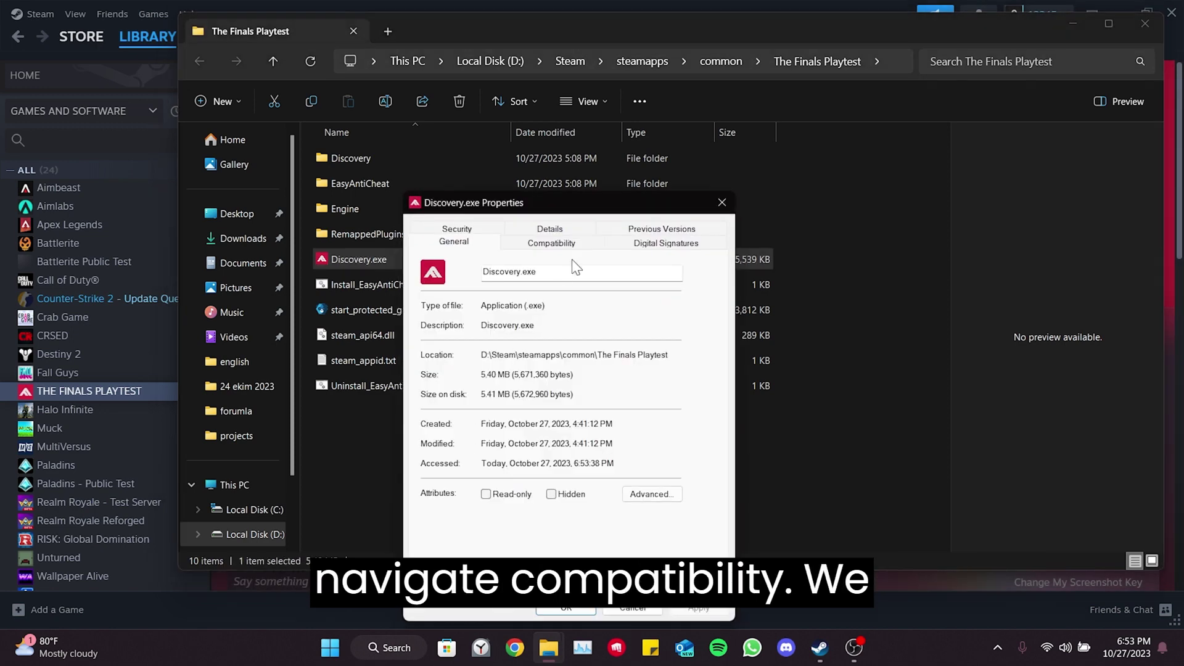
pyautogui.click(577, 244)
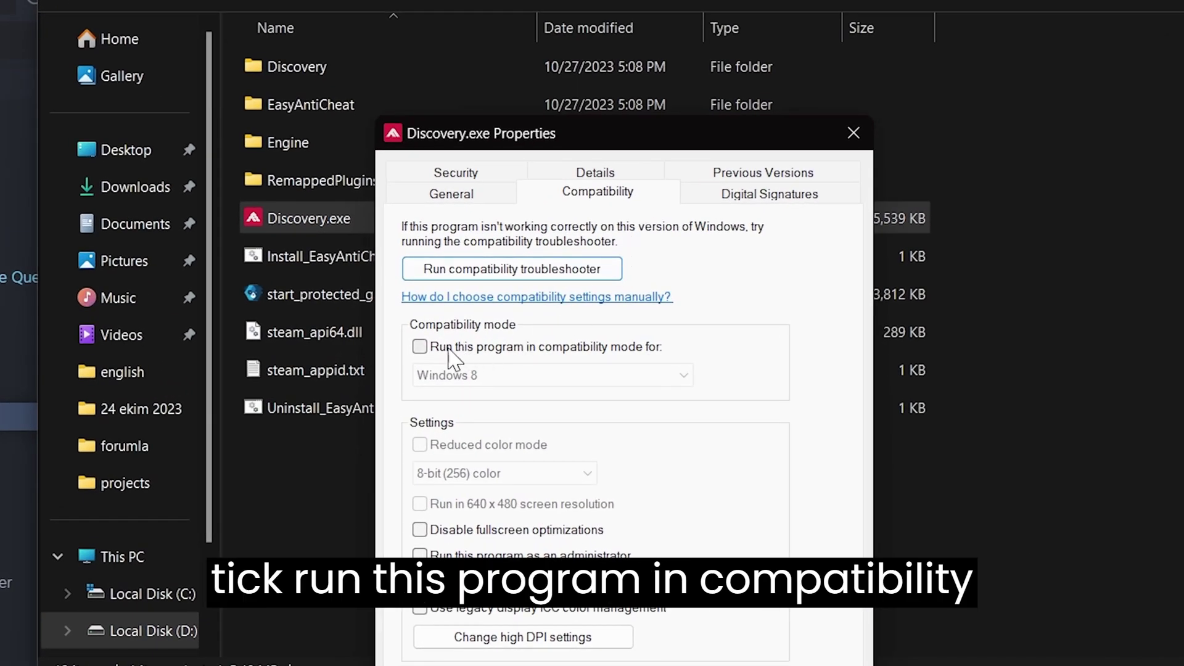
pyautogui.click(449, 350)
pyautogui.click(459, 370)
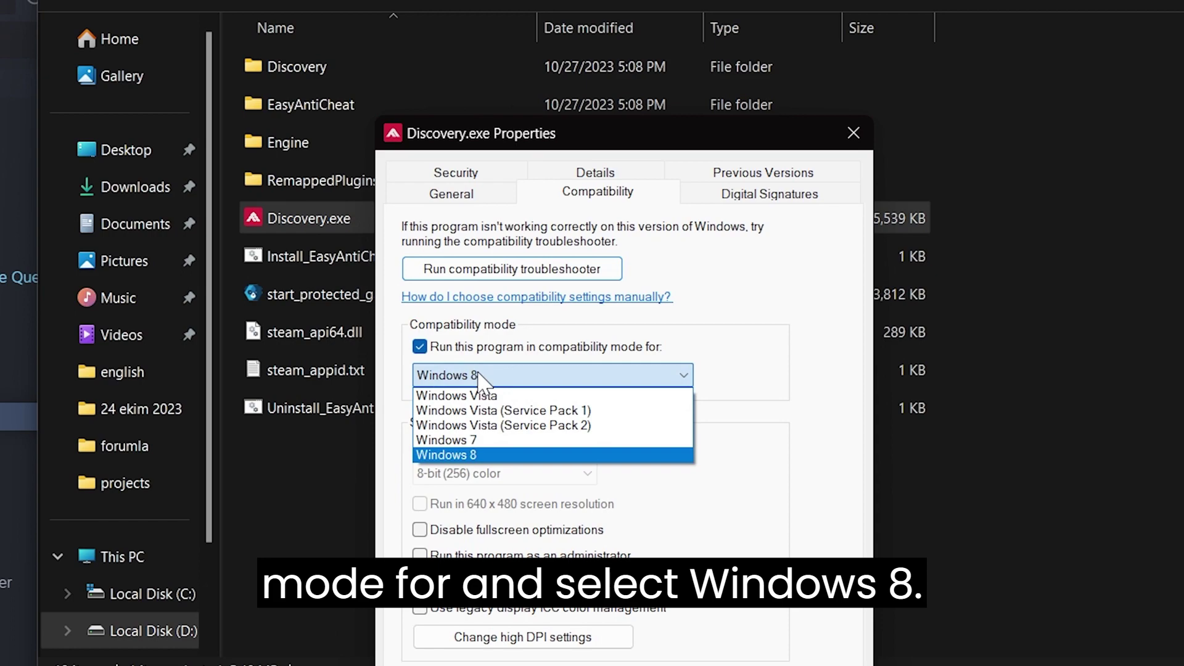
pyautogui.click(472, 457)
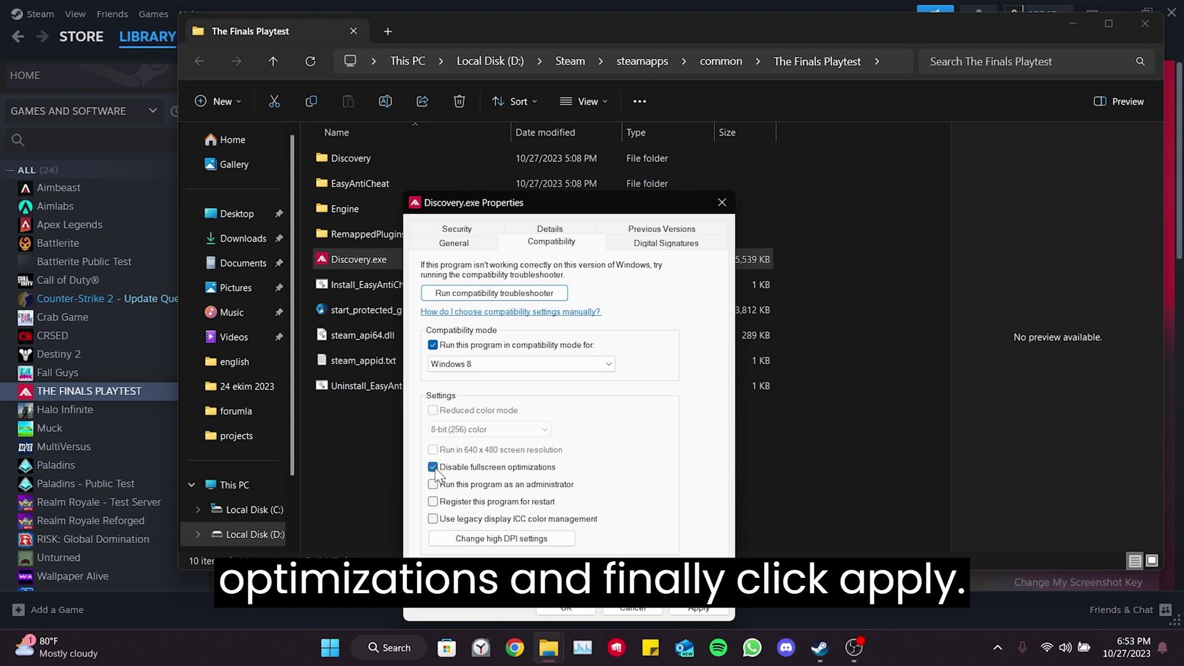
pyautogui.click(696, 609)
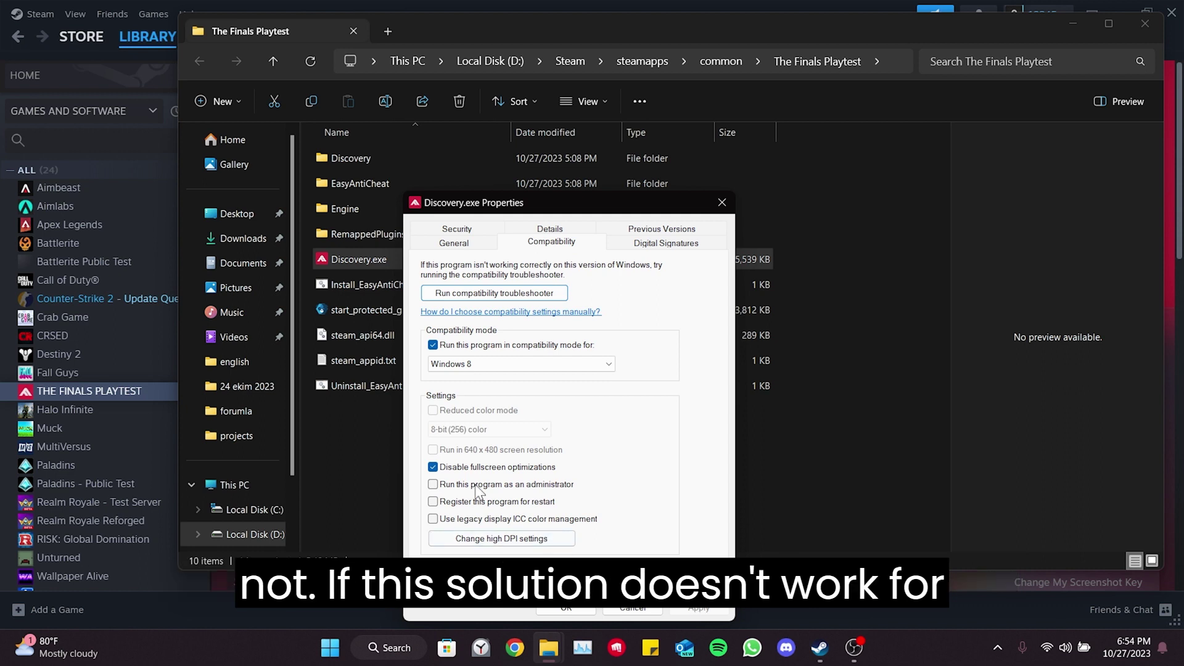
# Step: Untick Disable fullscreen optimizations and Windows 8 compatibility mode on Discovery.exe, and apply
pyautogui.click(432, 466)
pyautogui.click(434, 345)
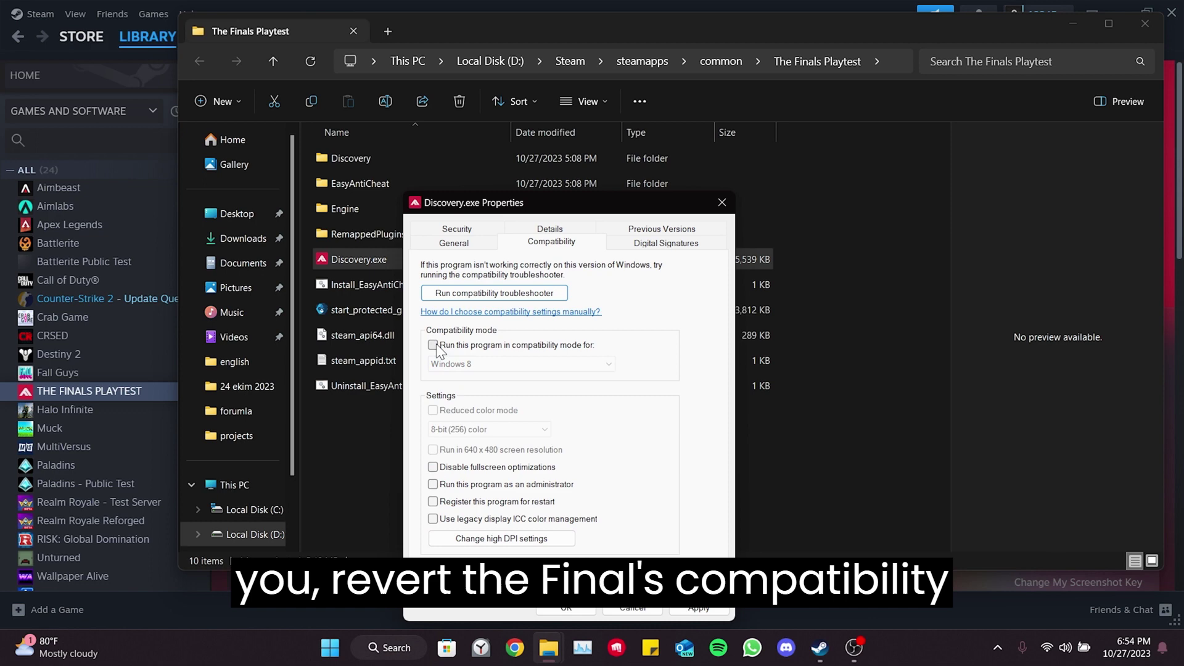
pyautogui.click(689, 609)
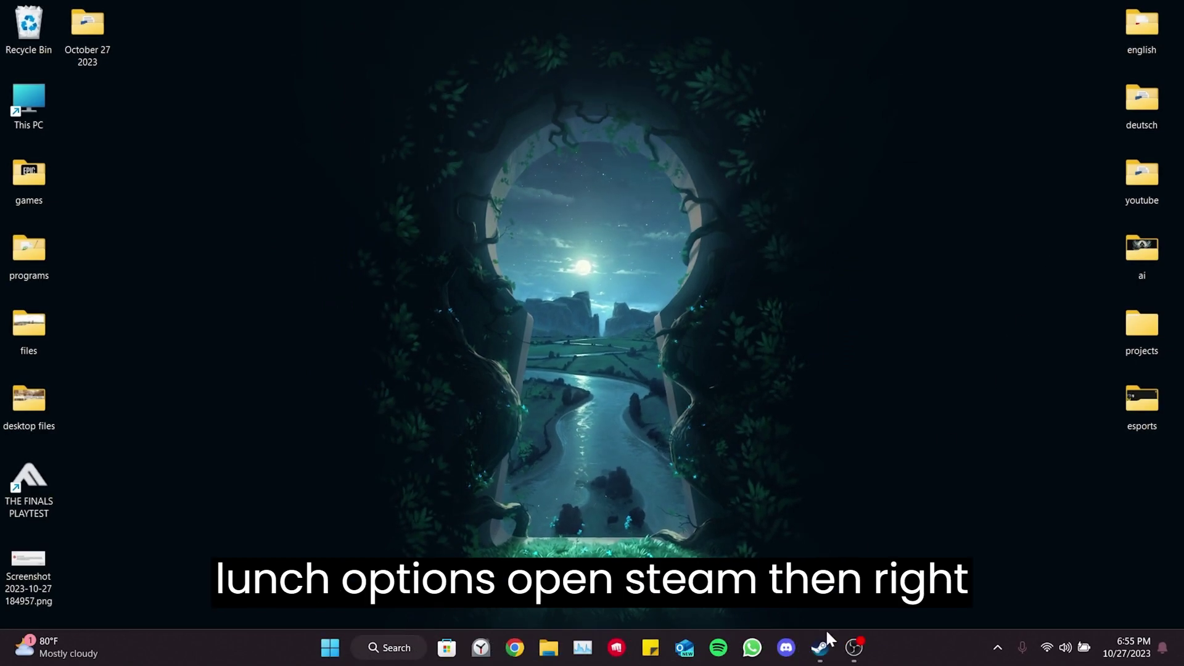
# Step: Enter '-windowed -high -novideo' as THE FINALS PLAYTEST's launch options in its Steam properties
pyautogui.click(819, 648)
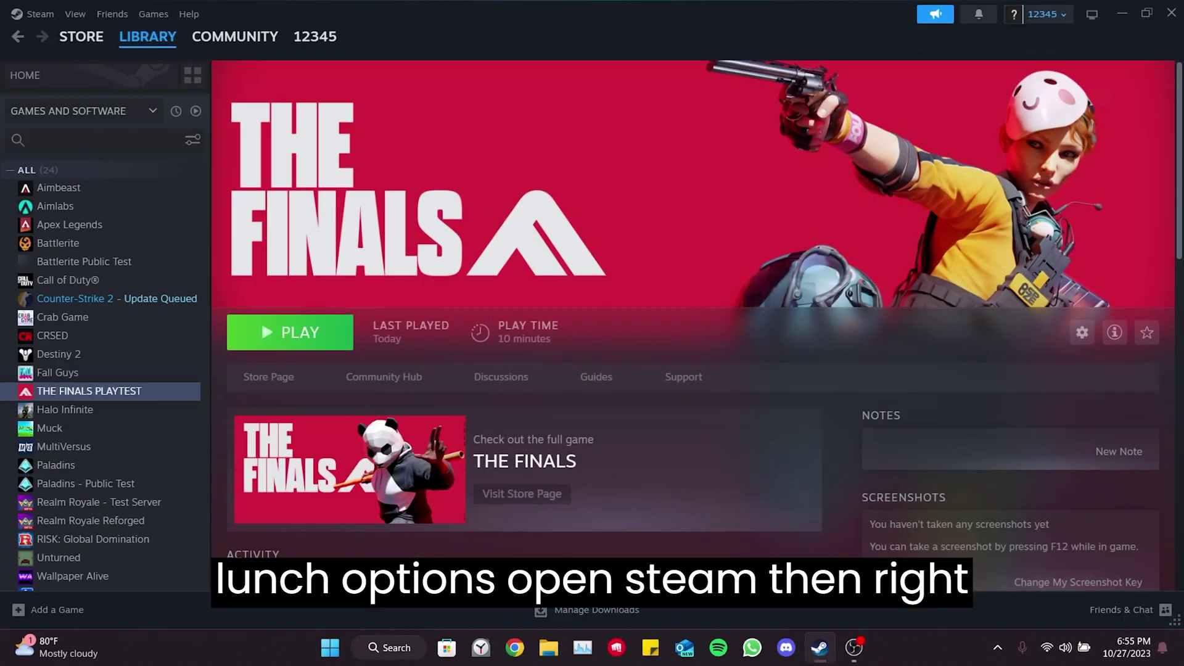
pyautogui.rightClick(58, 395)
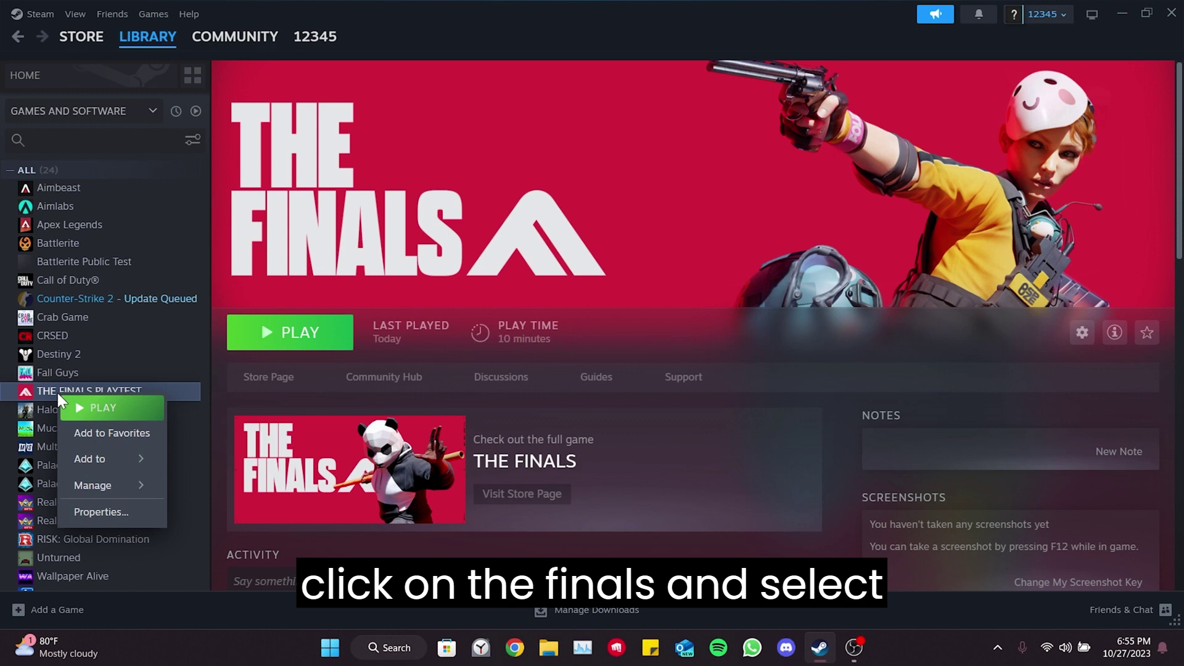
pyautogui.click(98, 511)
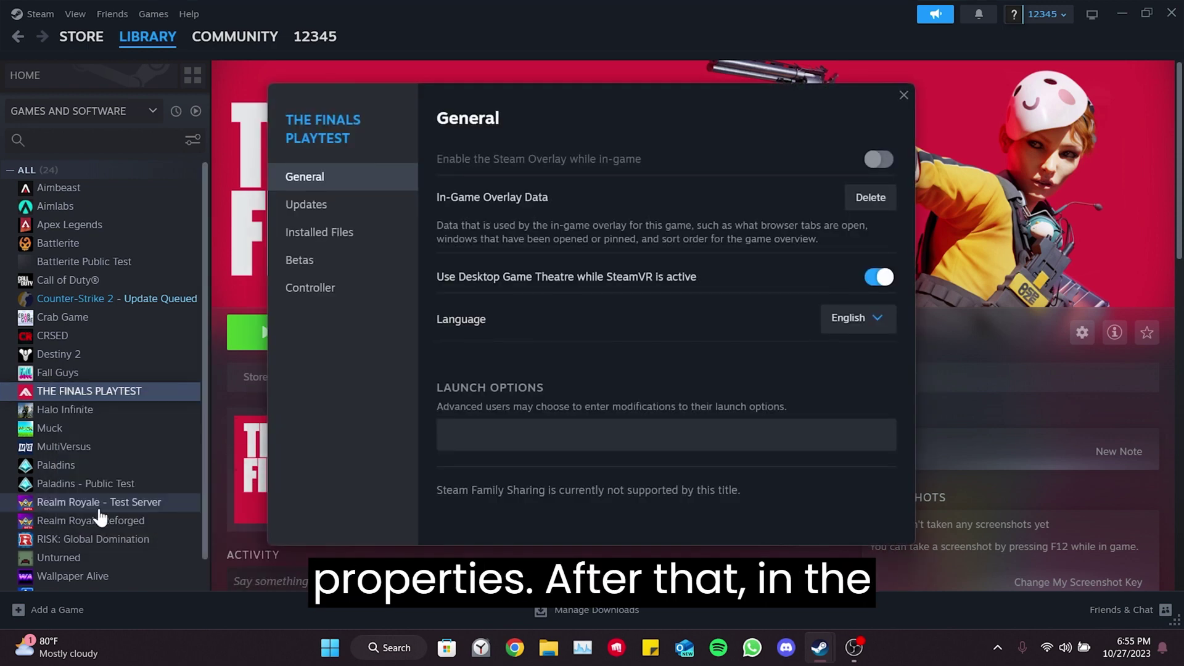
pyautogui.click(454, 436)
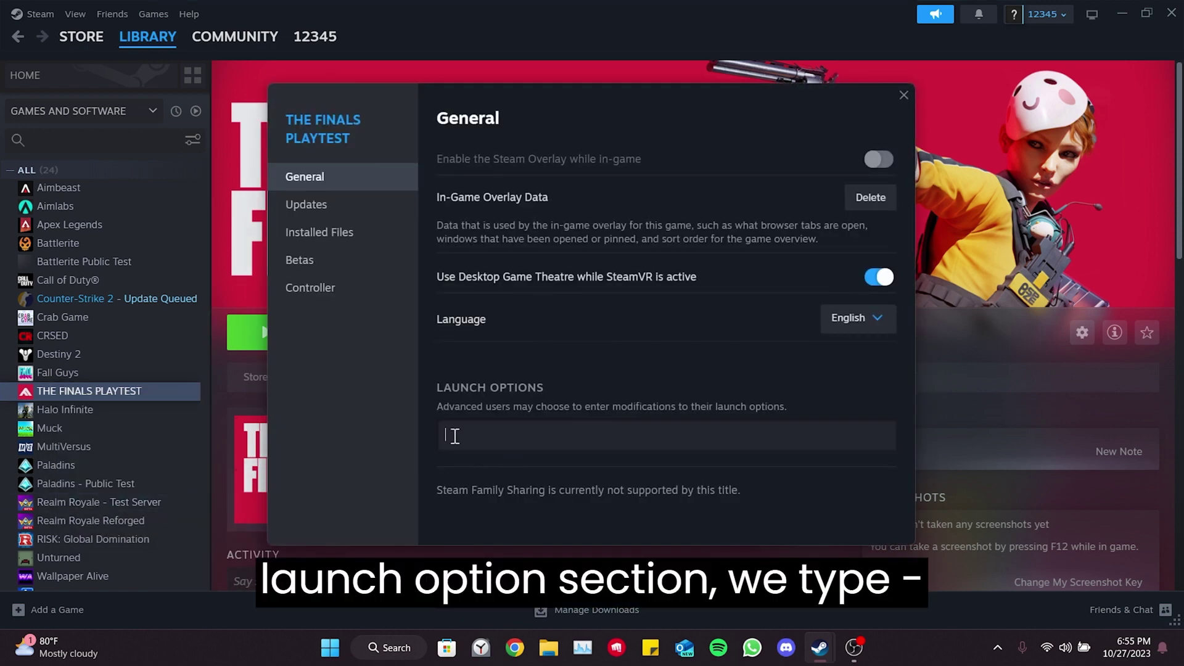
pyautogui.write('-windowed -high -novideo')
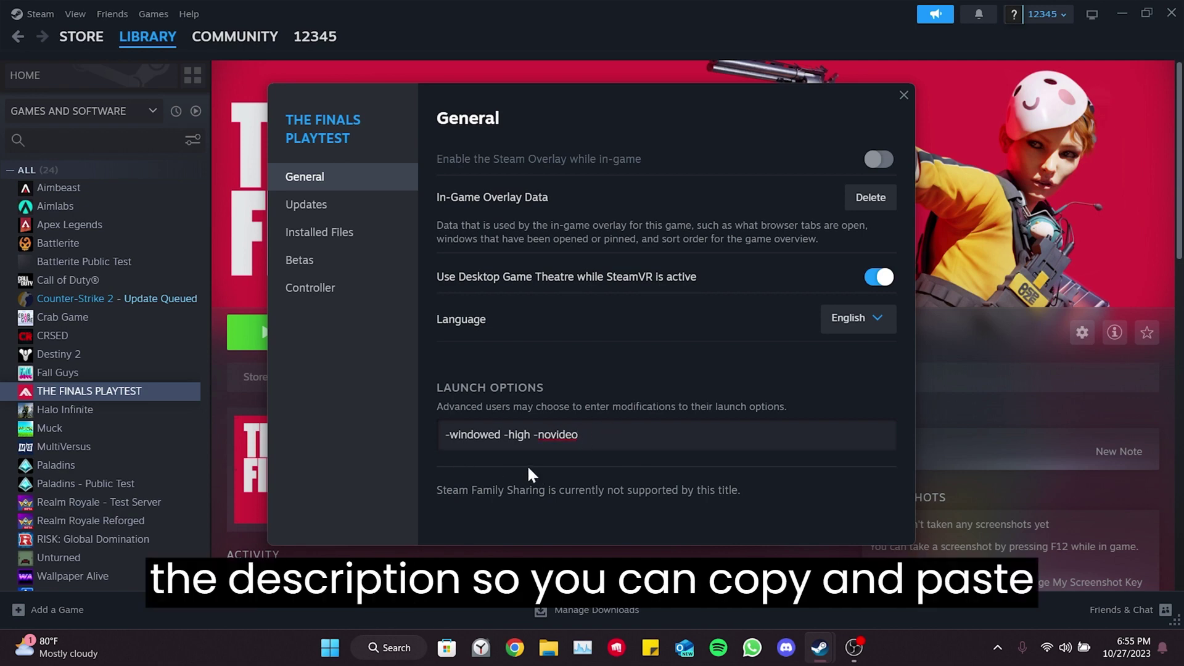
pyautogui.click(904, 95)
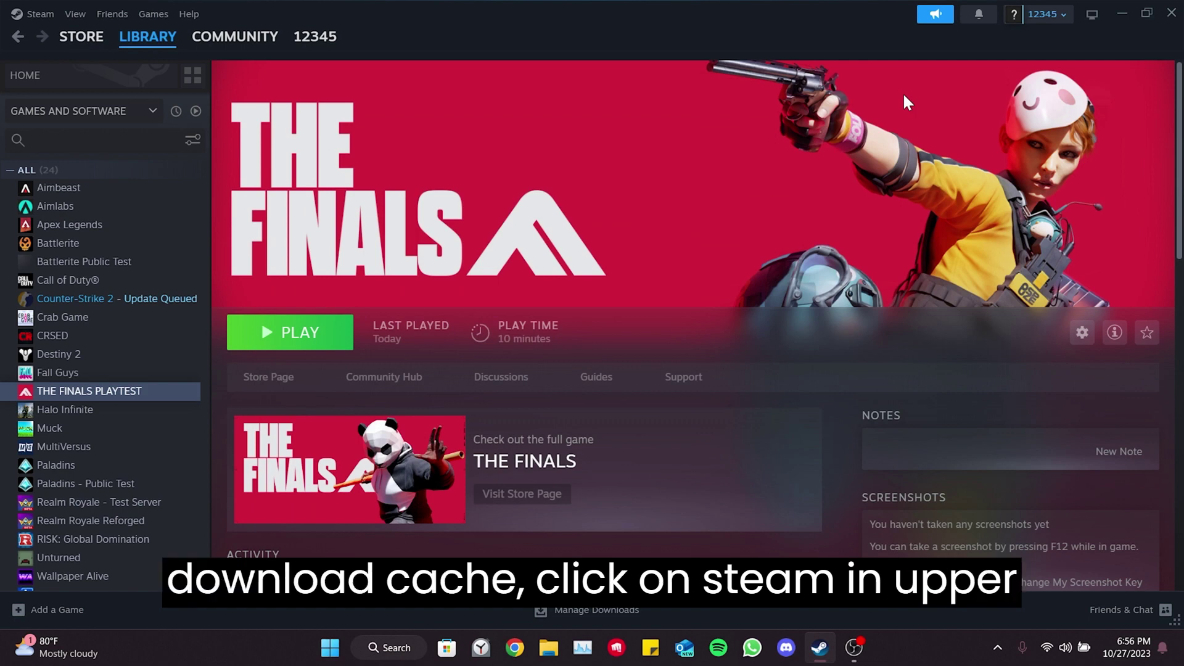
# Step: Clear Steam's download cache from Settings > Downloads and confirm the restart
pyautogui.click(35, 14)
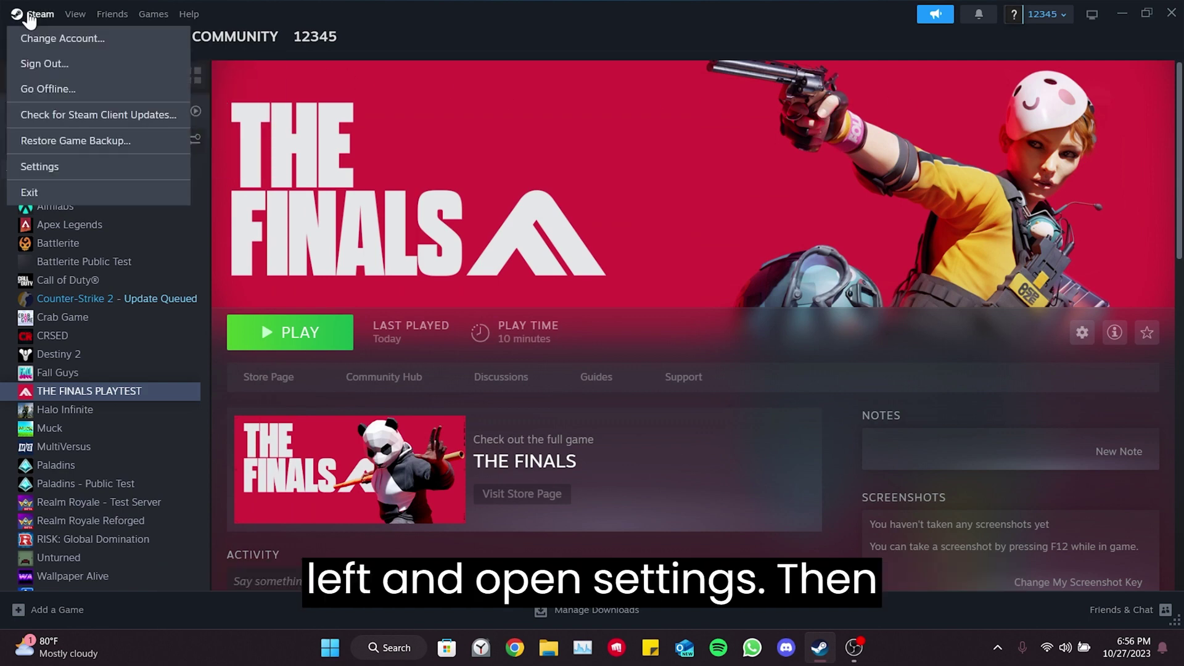
pyautogui.click(25, 168)
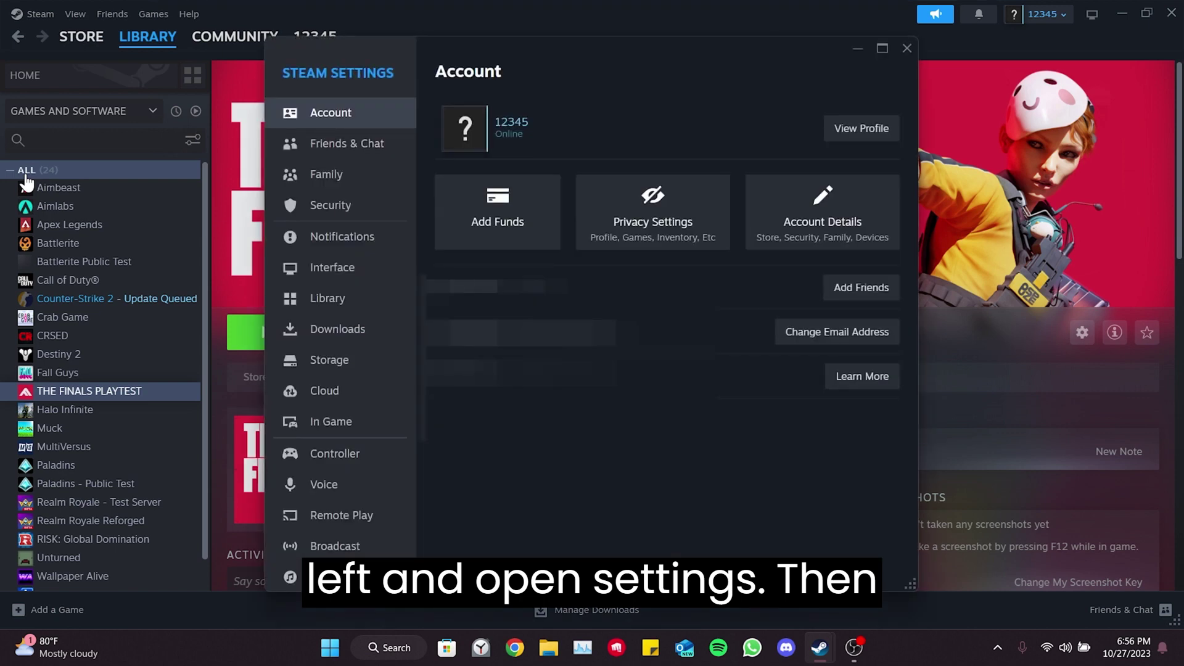
pyautogui.click(316, 333)
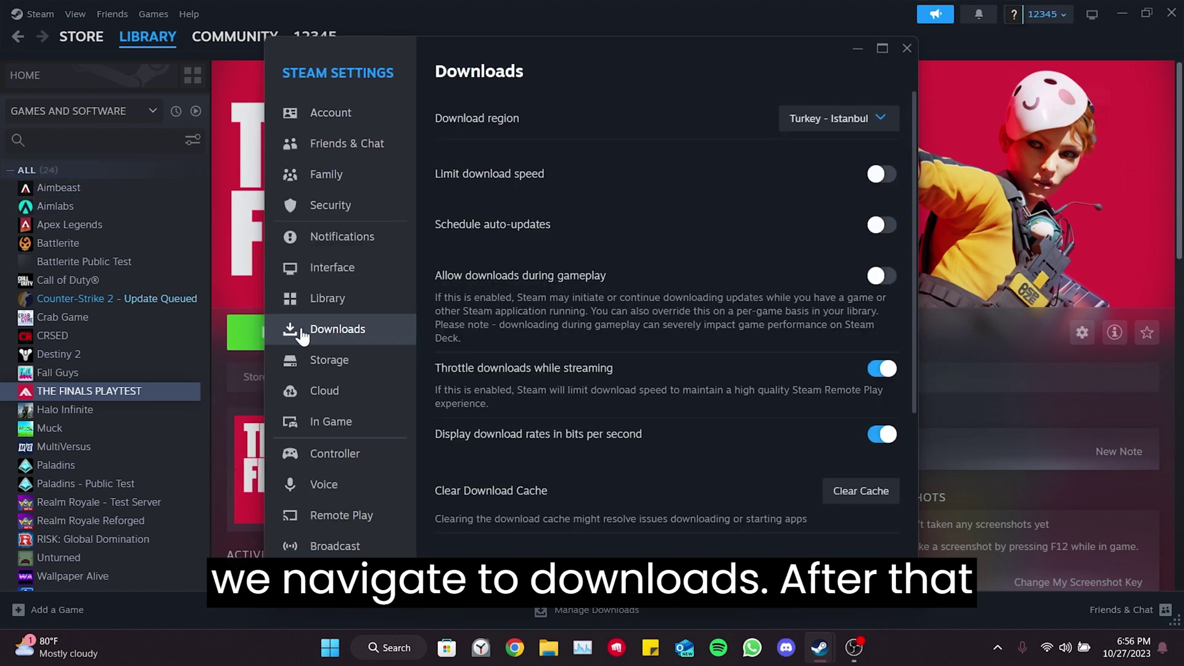
pyautogui.click(856, 493)
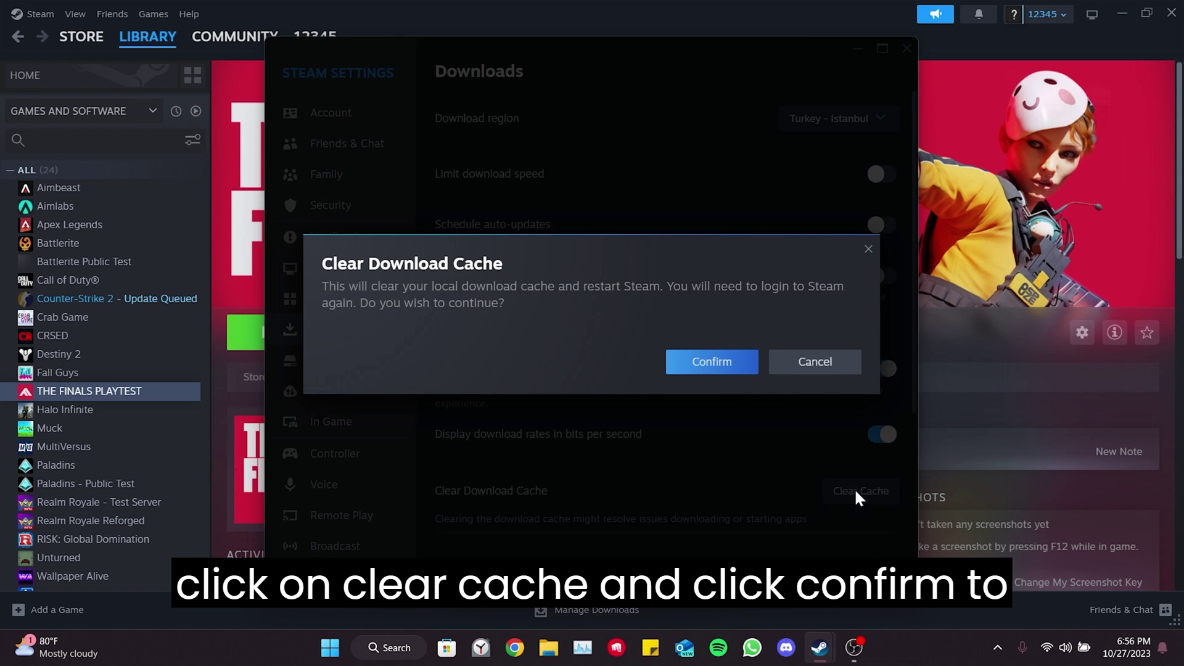
pyautogui.click(720, 363)
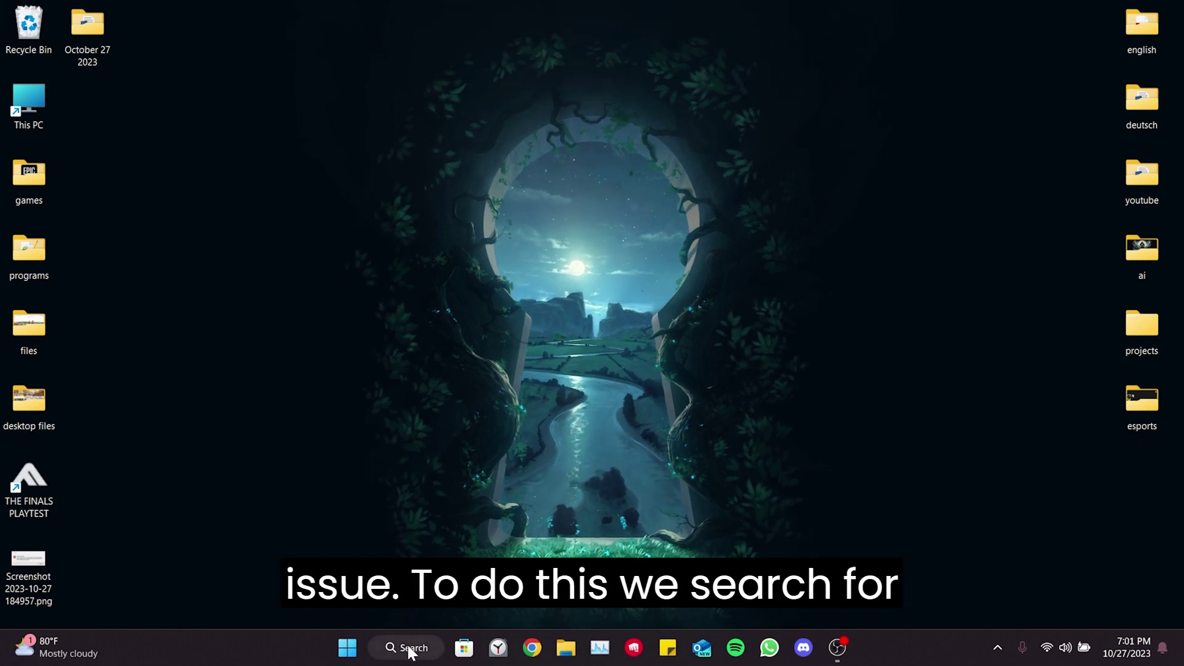
# Step: In an administrator Command Prompt, run ipconfig /release and ipconfig /flushdns
pyautogui.click(410, 650)
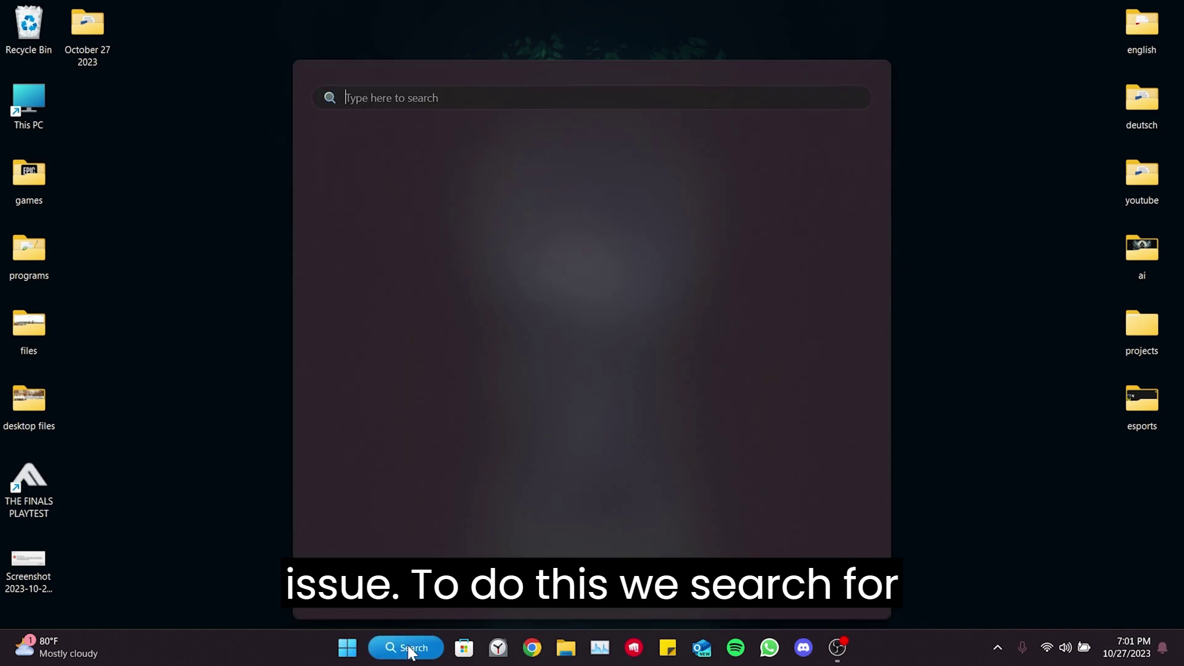
pyautogui.write('cmd')
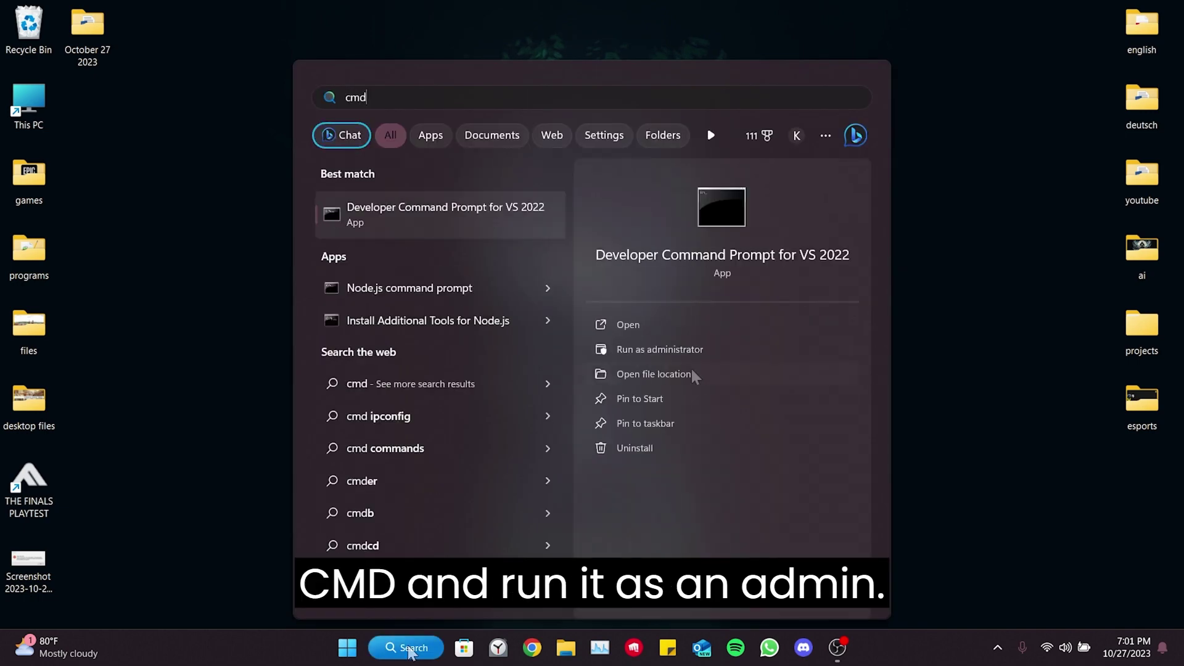
pyautogui.click(667, 349)
pyautogui.write('ipconfig')
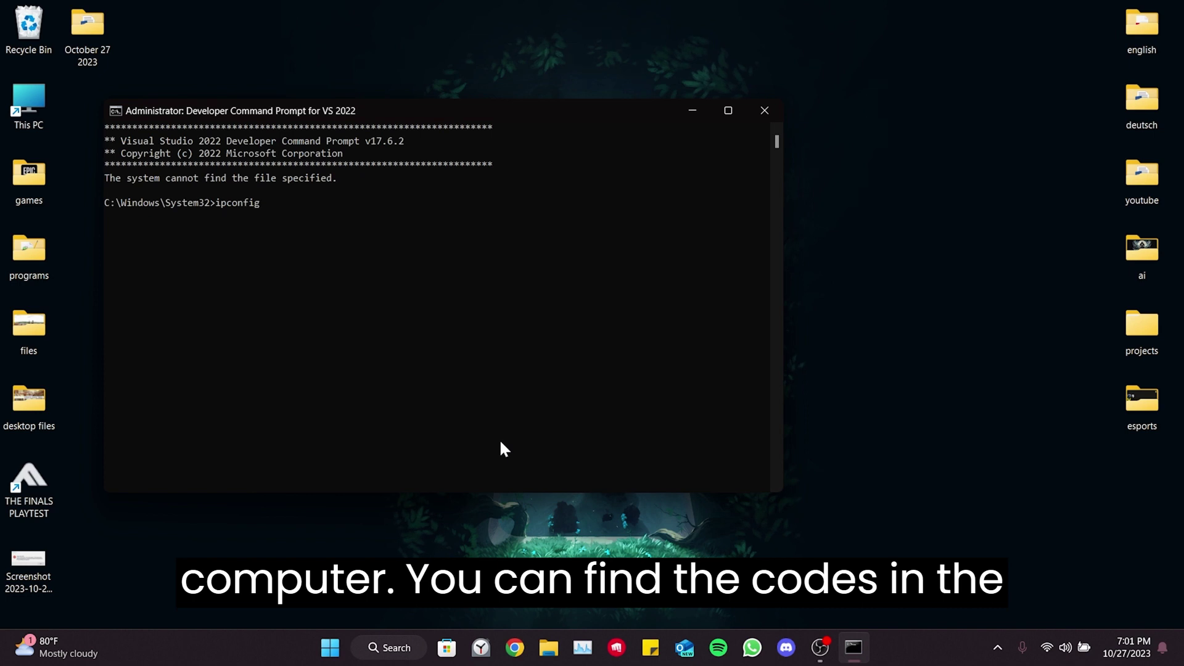
pyautogui.write('/rele')
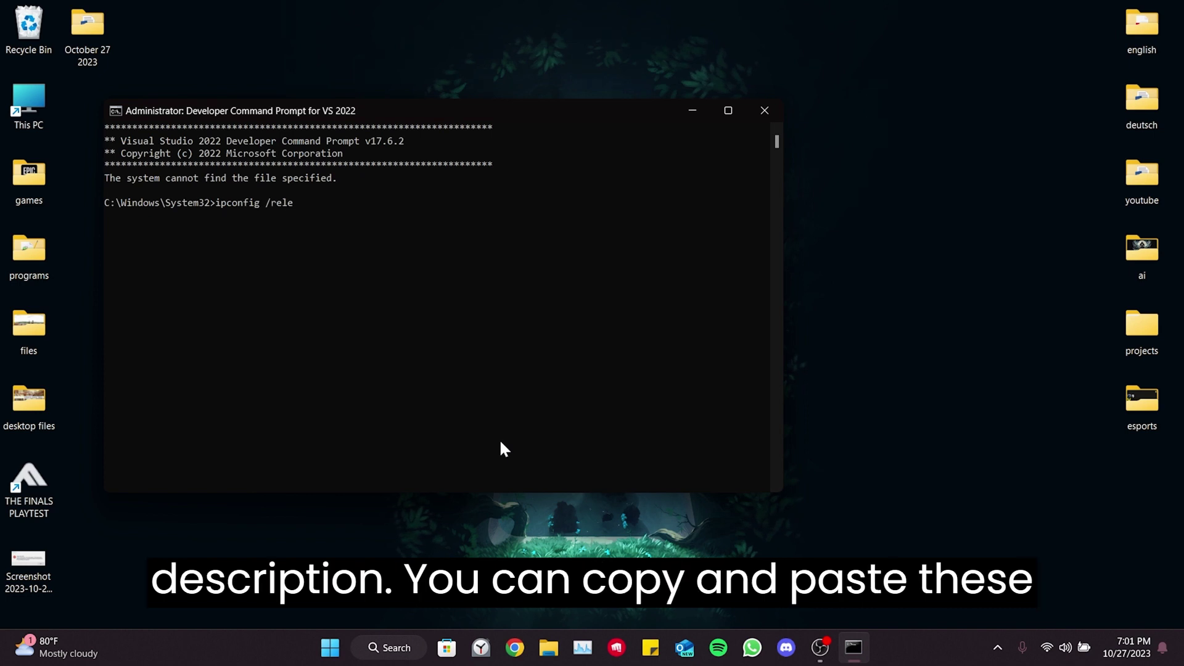
pyautogui.write('ase')
pyautogui.press('Return')
pyautogui.write('/')
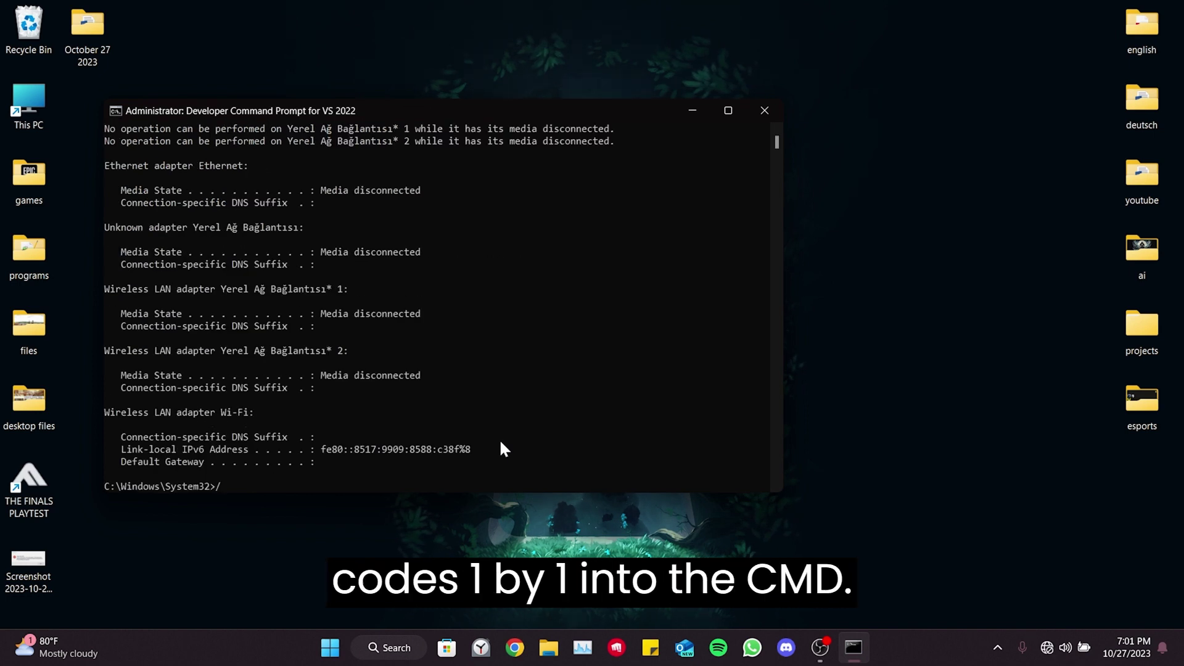
pyautogui.write('flushdns')
pyautogui.press('Return')
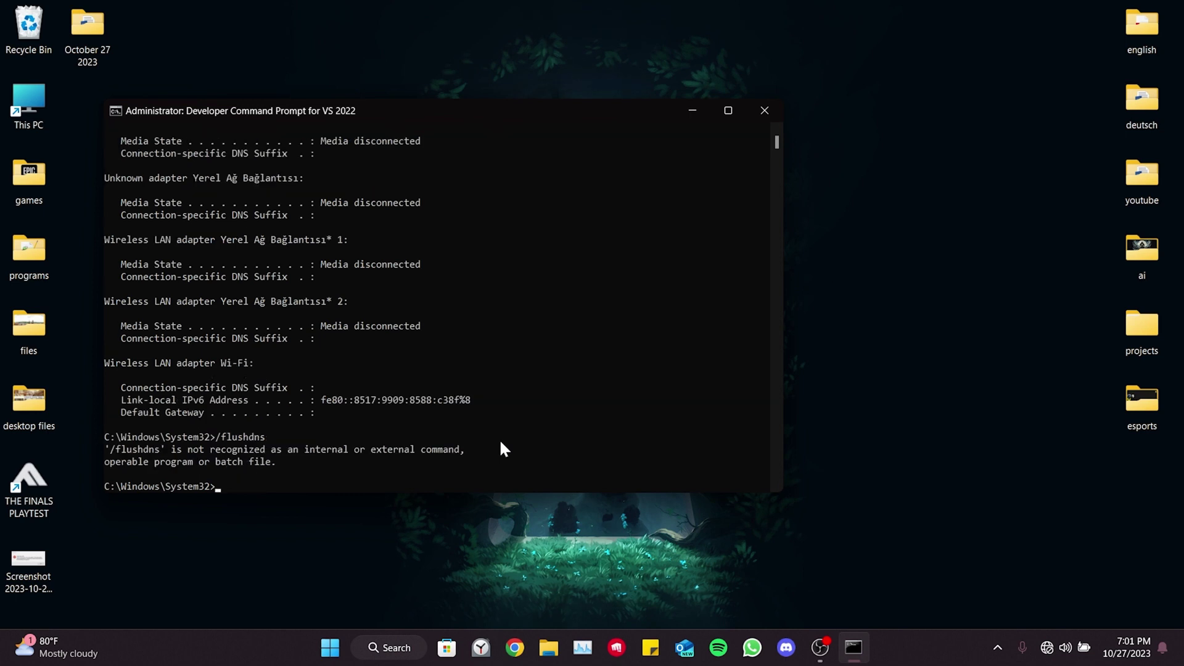
# Step: Run ipconfig /renew, netsh int ip reset and netsh winsock reset
pyautogui.write('ipconfig /renew')
pyautogui.press('Return')
pyautogui.write('netsh int ip')
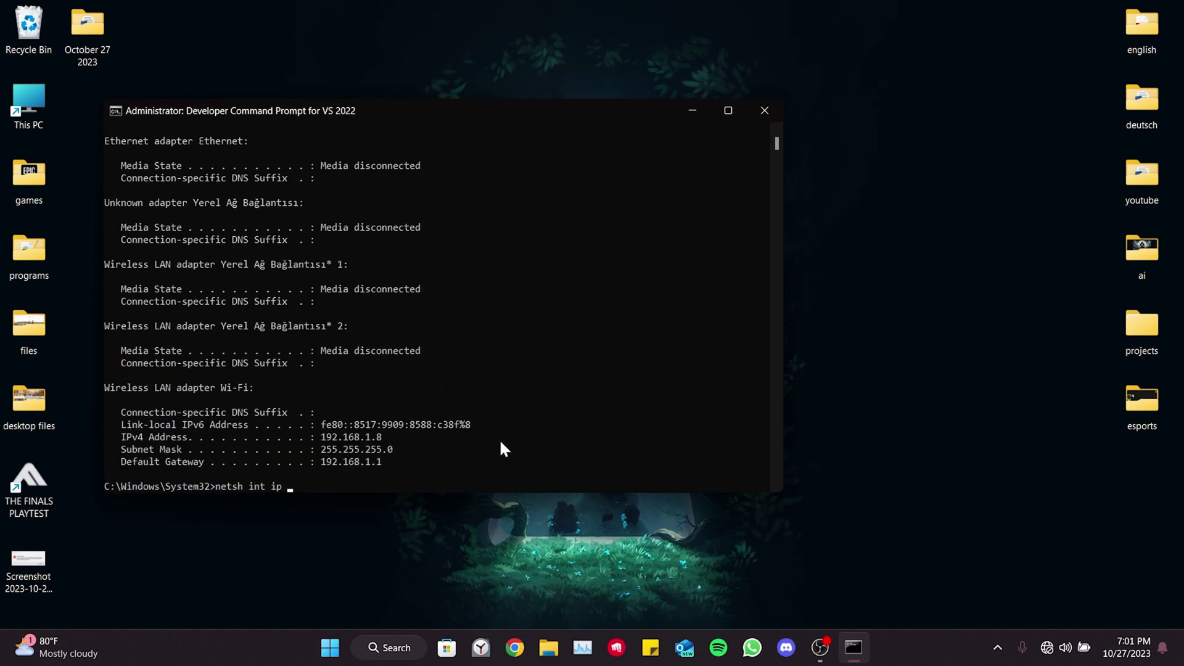
pyautogui.write('reset')
pyautogui.press('Return')
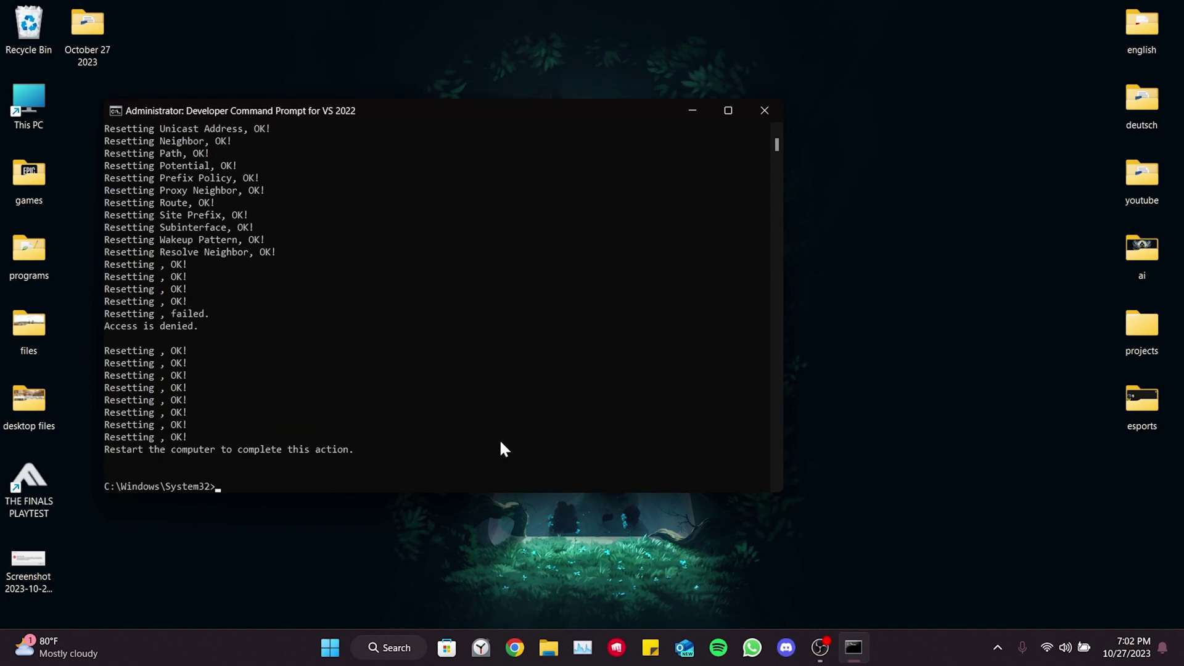
pyautogui.write('netsh winsock')
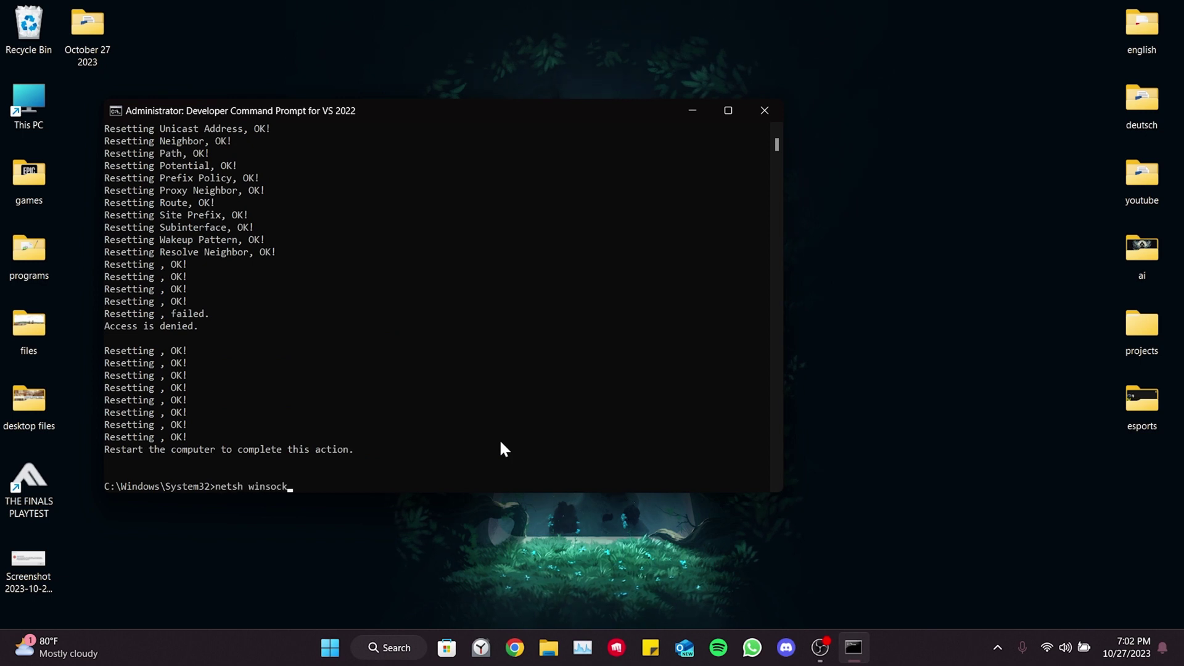
pyautogui.write(' reset')
pyautogui.press('Return')
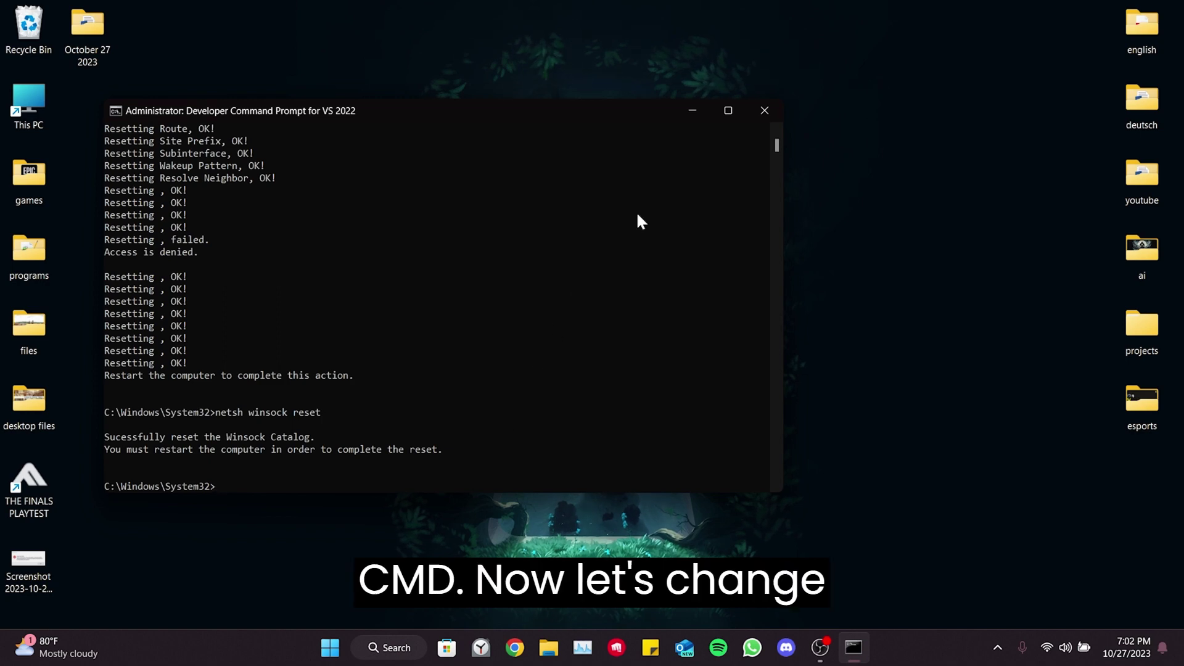
# Step: Close the command prompt and reach Wi-Fi Properties via Control Panel's Network and Sharing Center
pyautogui.click(764, 110)
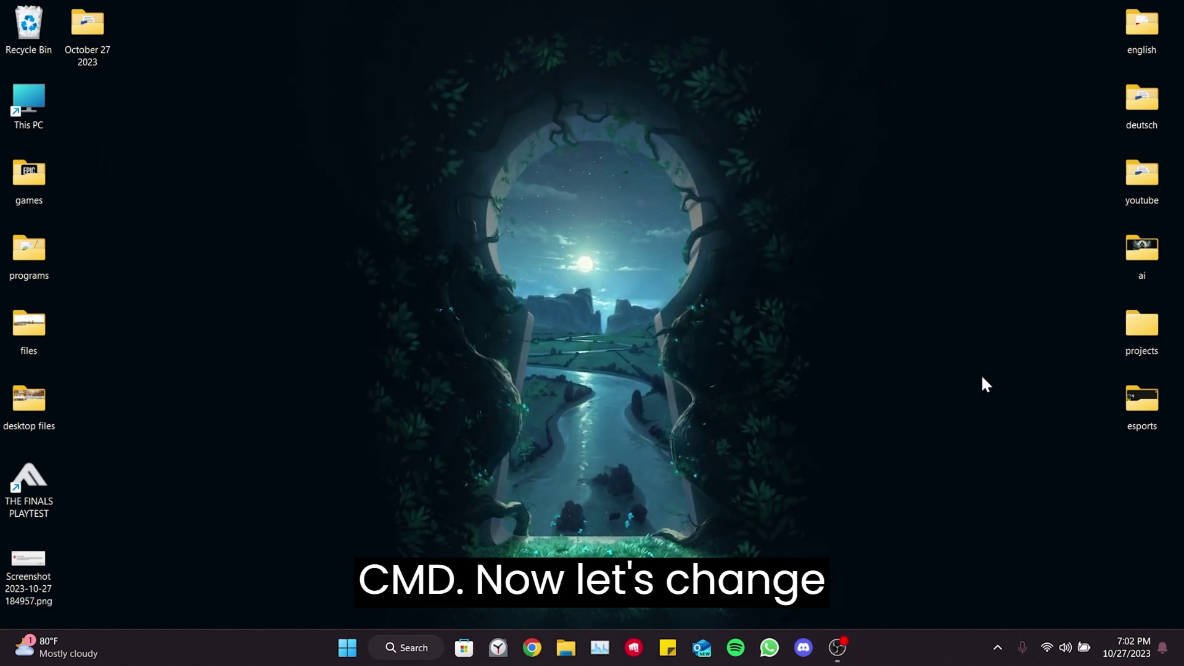
pyautogui.click(402, 647)
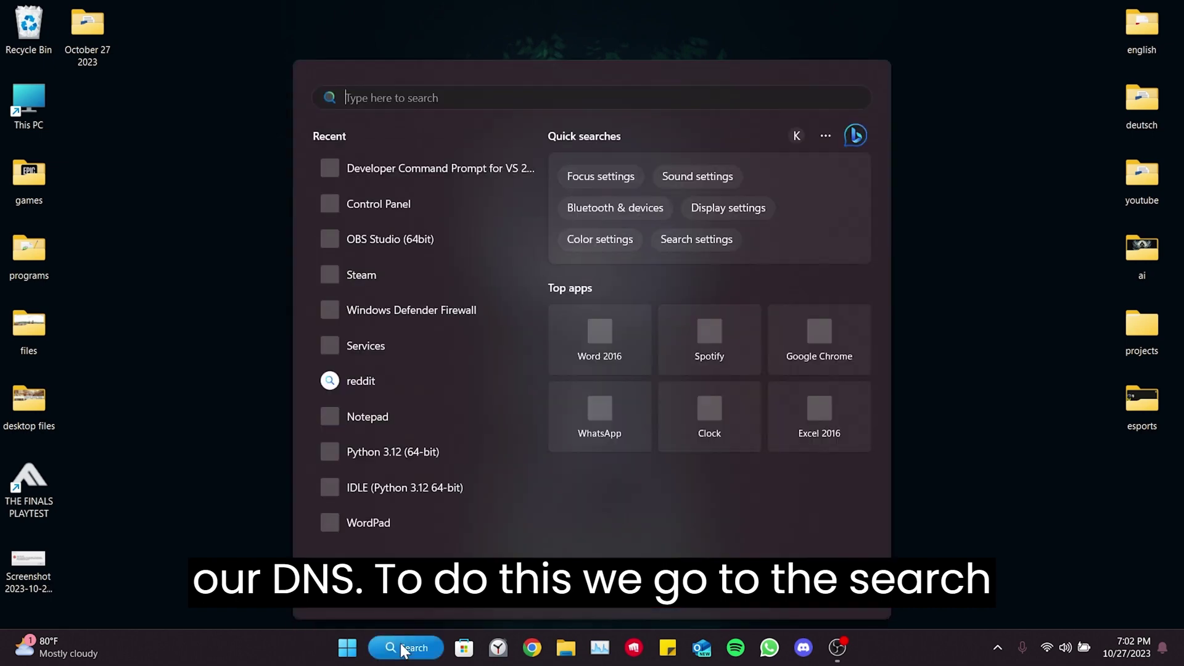
pyautogui.write('control panel')
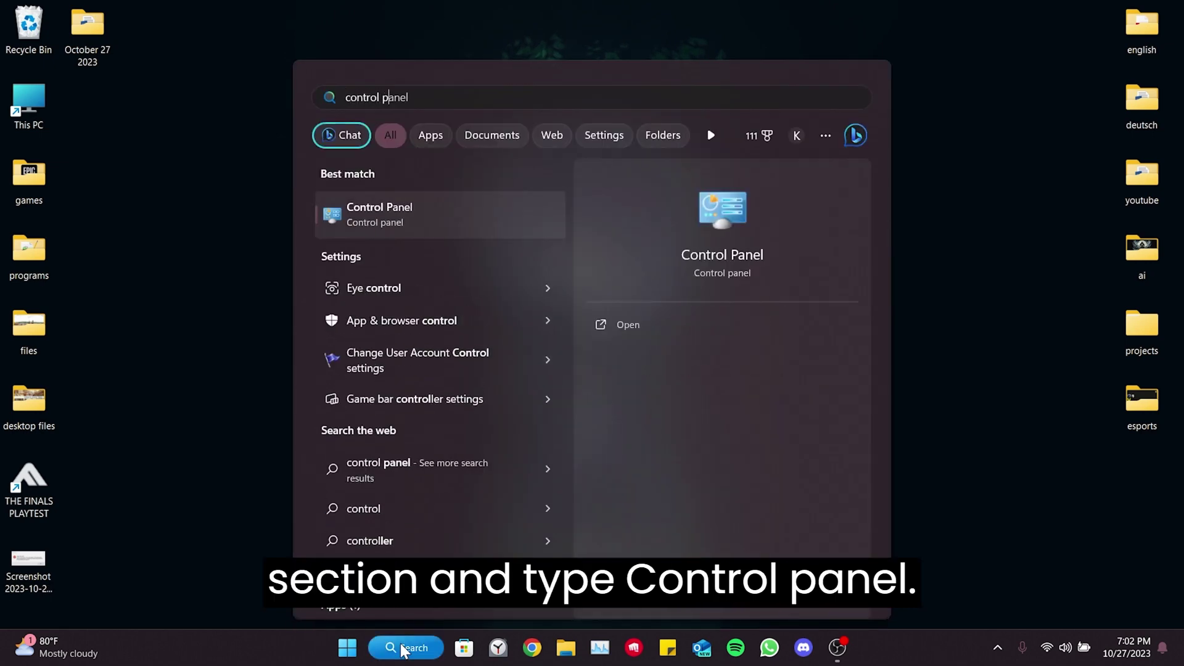
pyautogui.press('Return')
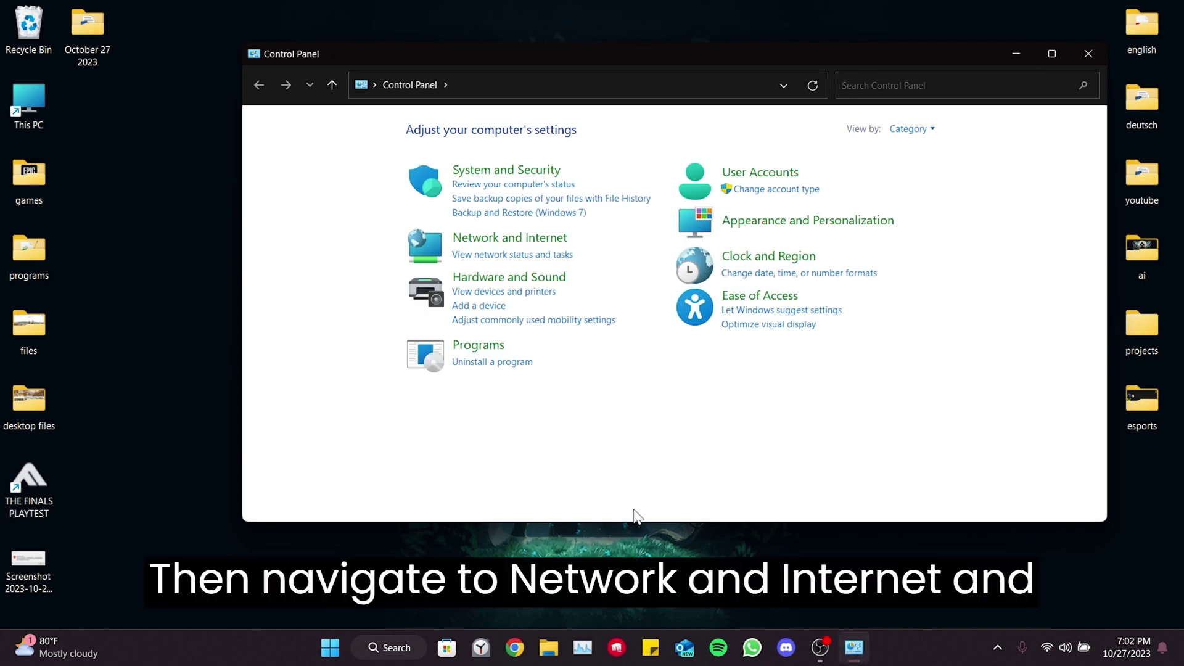
pyautogui.click(490, 240)
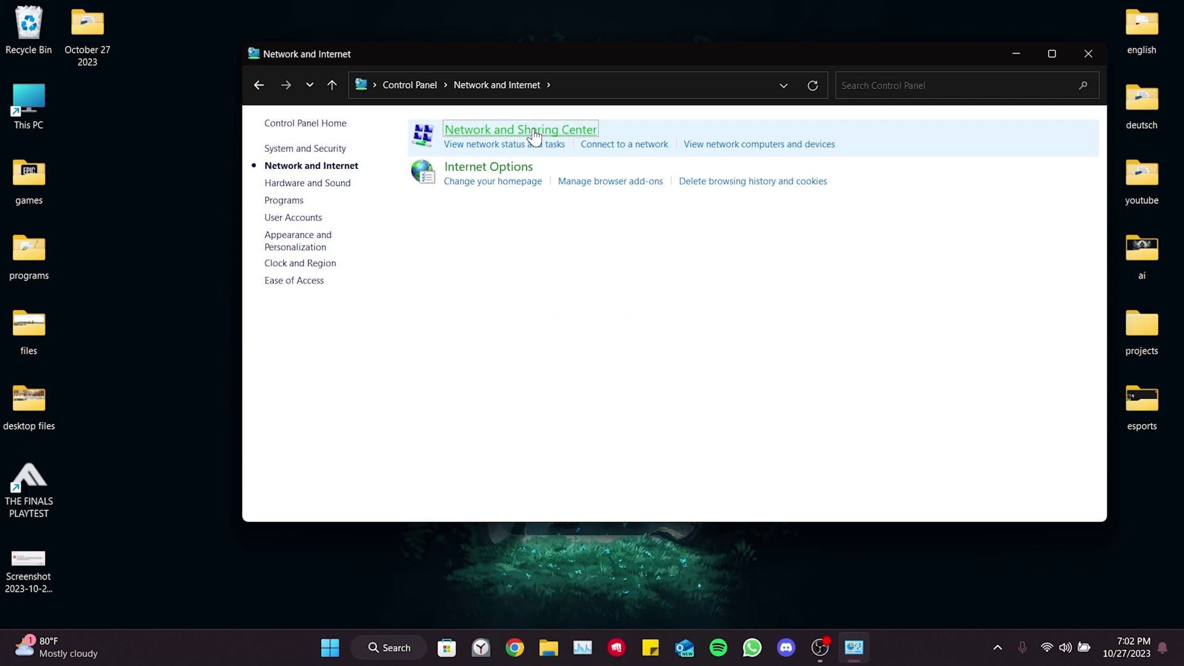
pyautogui.click(534, 131)
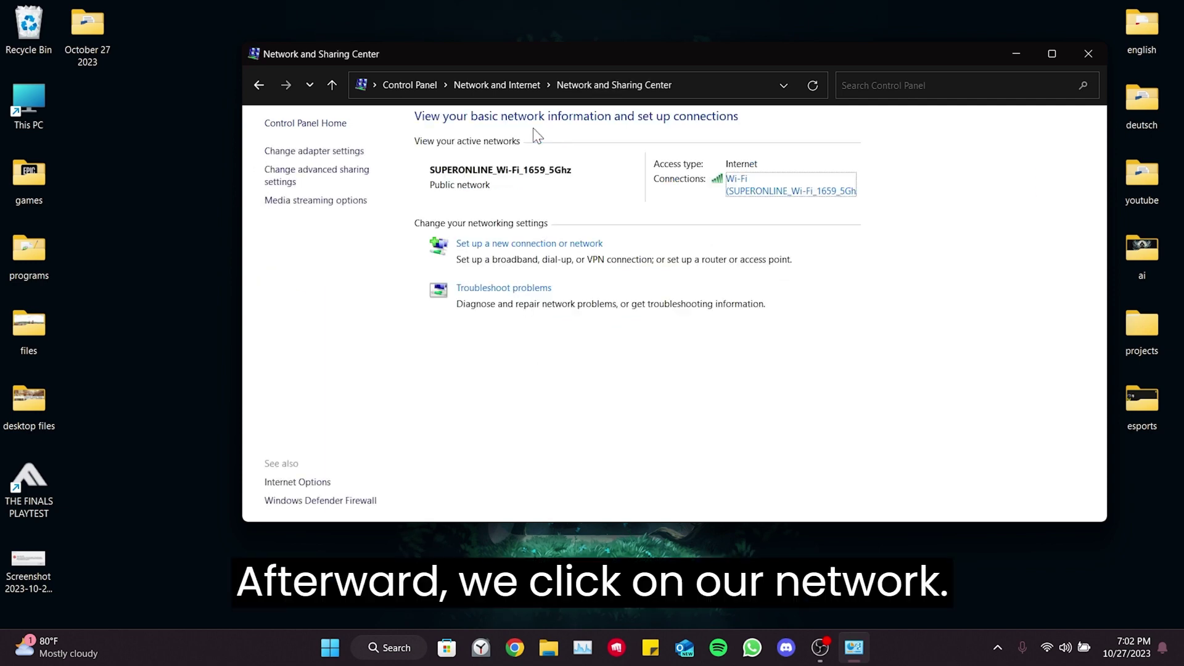
pyautogui.click(729, 194)
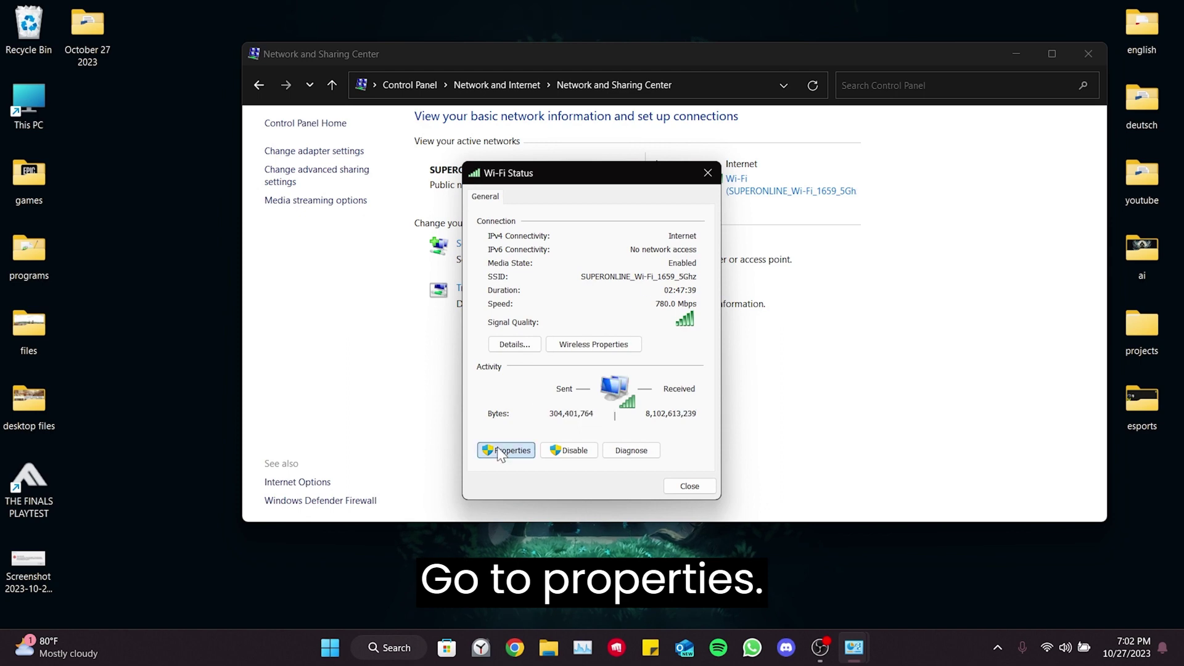
pyautogui.click(499, 450)
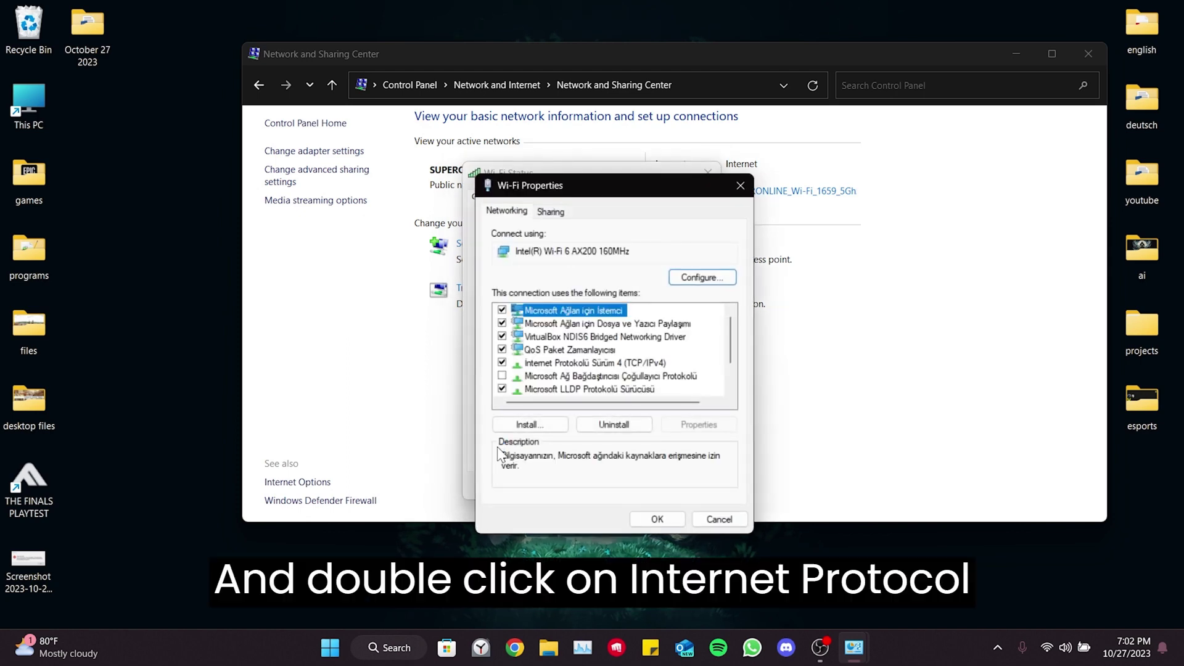
# Step: Enter DNS servers 8.8.8.8 and 8.8.4.4 in the Wi-Fi IPv4 settings, save, and close the Wi-Fi windows
pyautogui.doubleClick(564, 362)
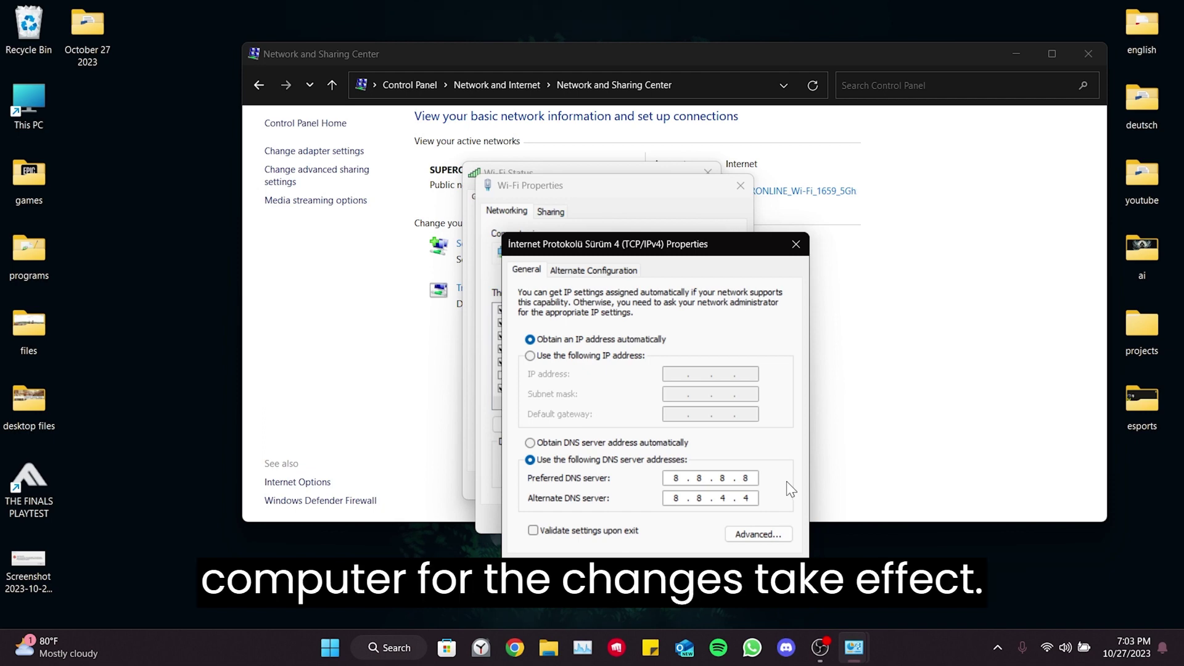
pyautogui.click(716, 572)
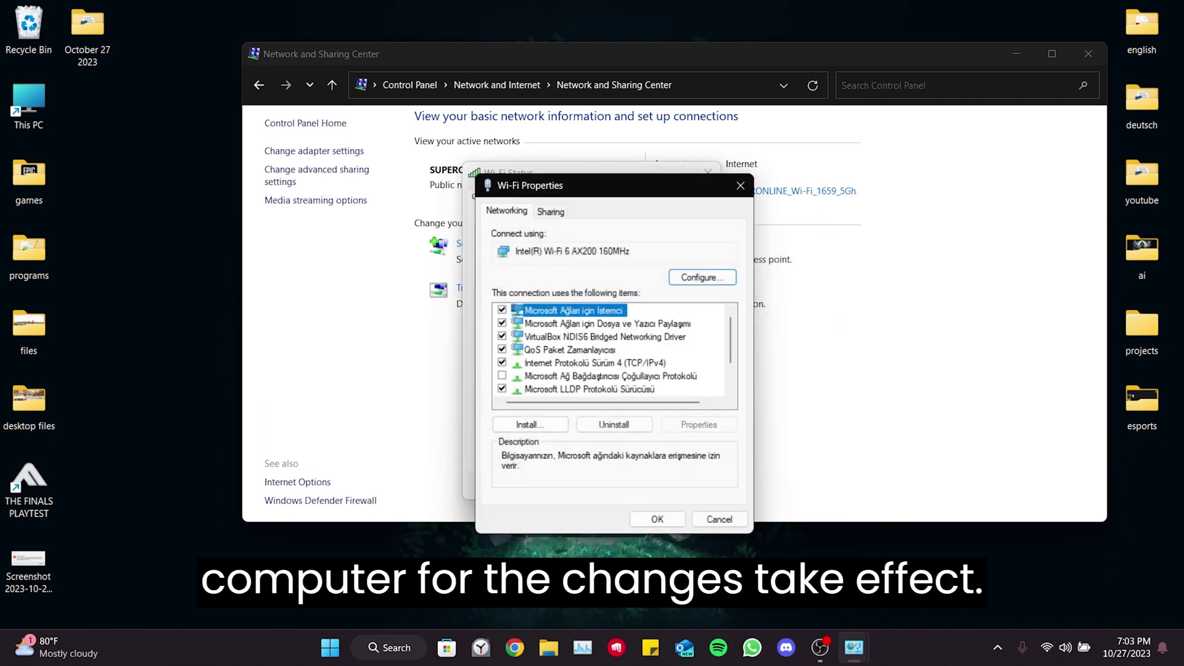
pyautogui.click(655, 521)
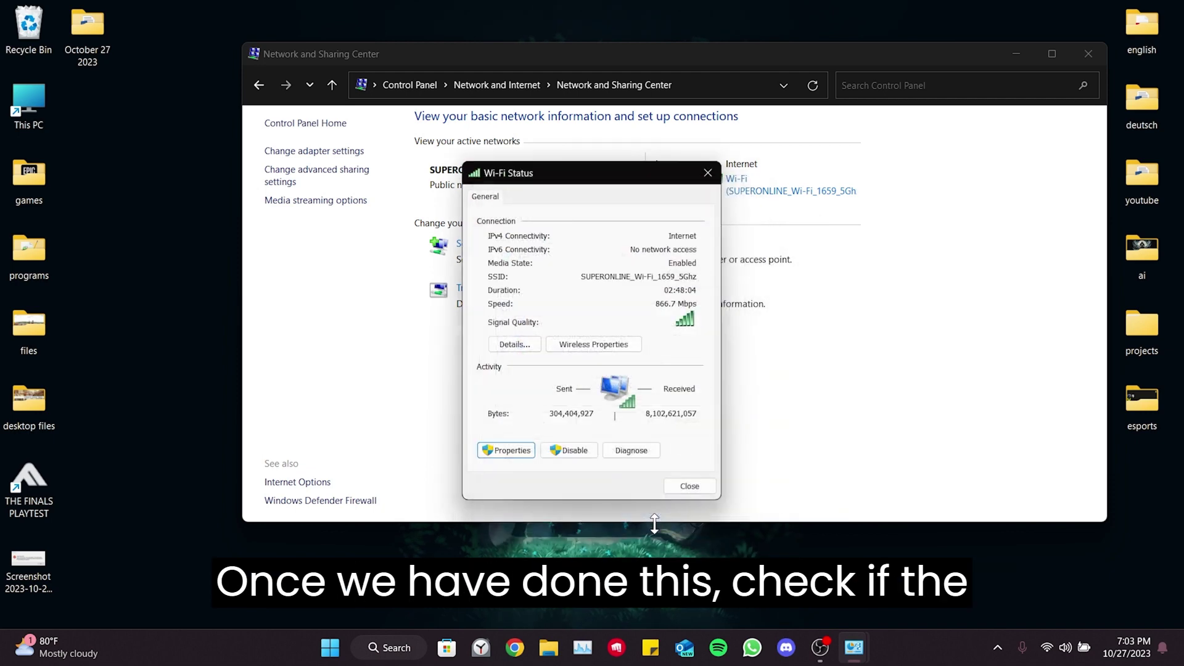
pyautogui.click(688, 487)
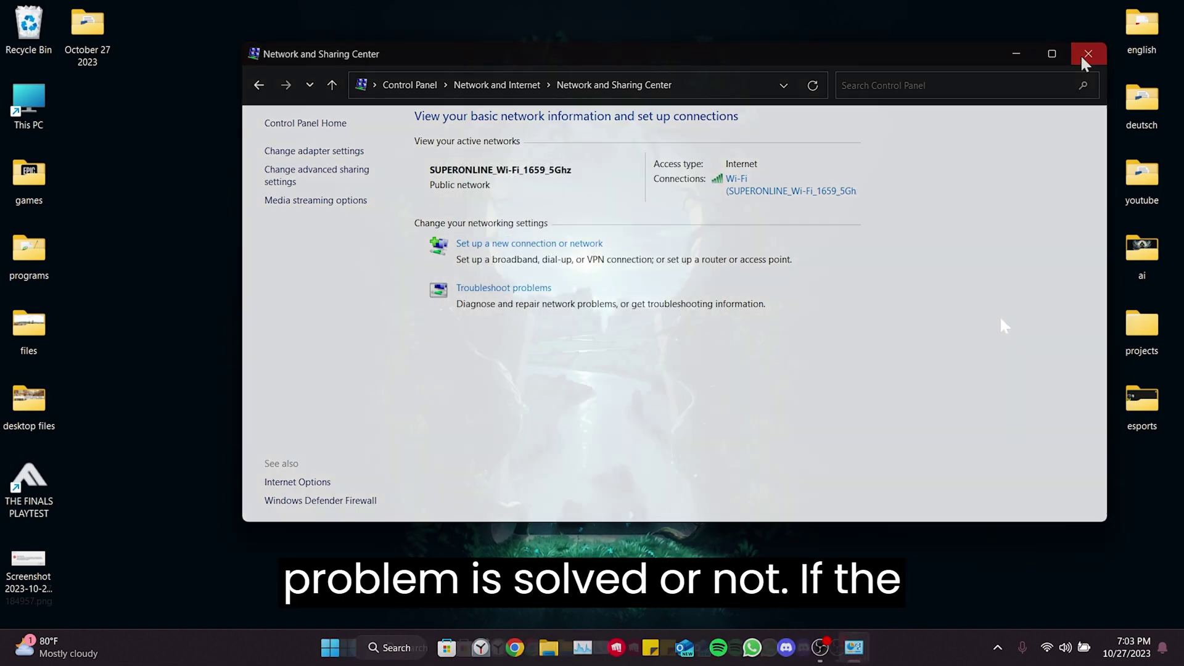